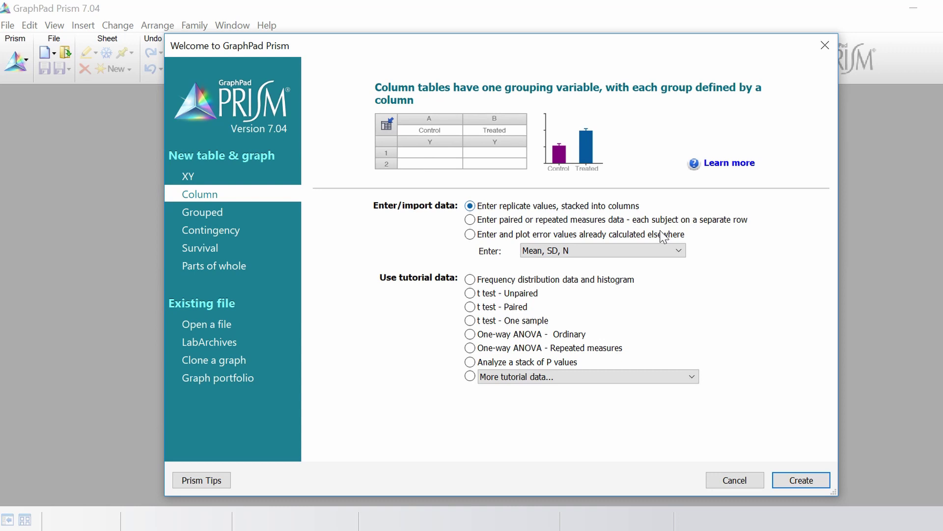
Create a new column data table with replicate values stacked into columns
click(791, 477)
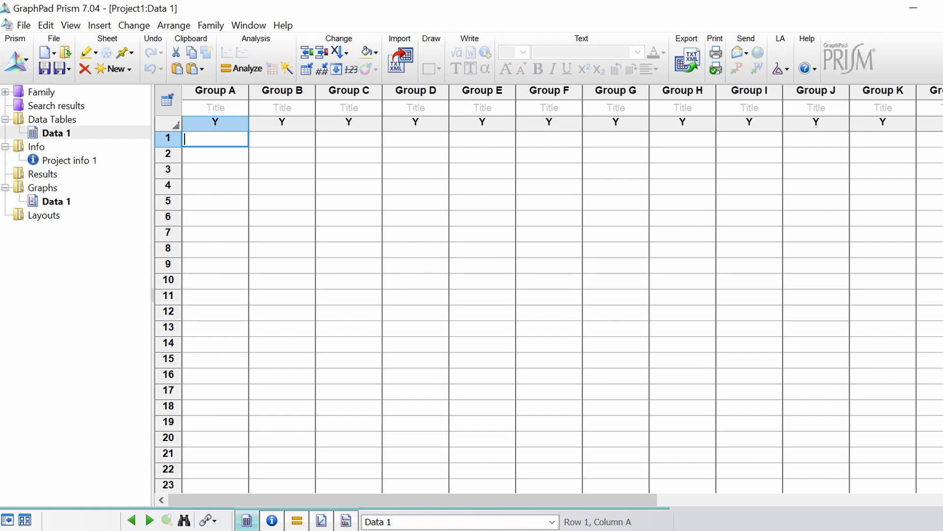
Title the first three group columns AA, AG and GG, ending on row 1 of Group A
click(228, 105)
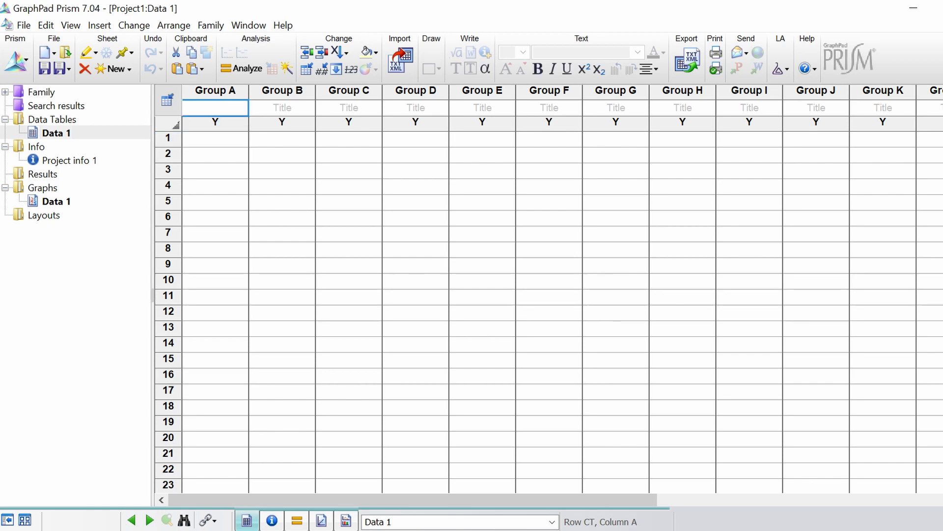
text(AA)
key(Tab)
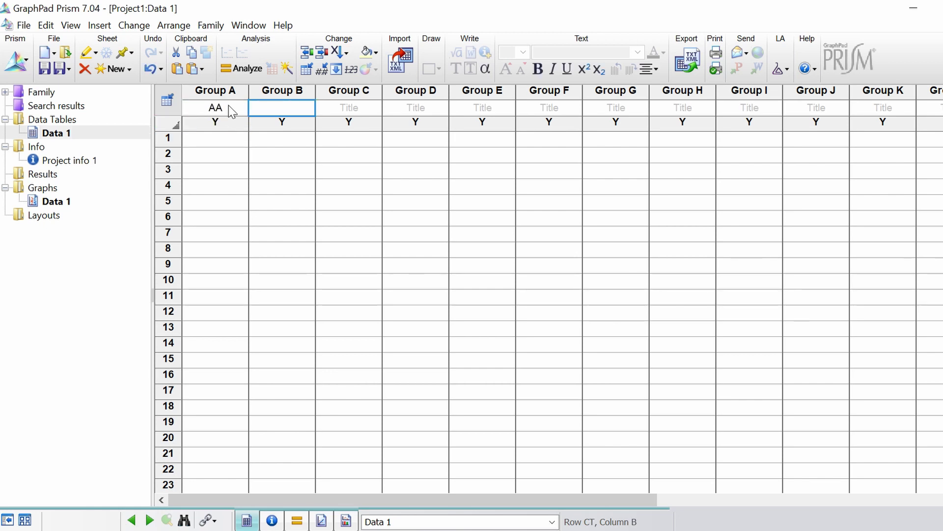
text(AG)
key(Tab)
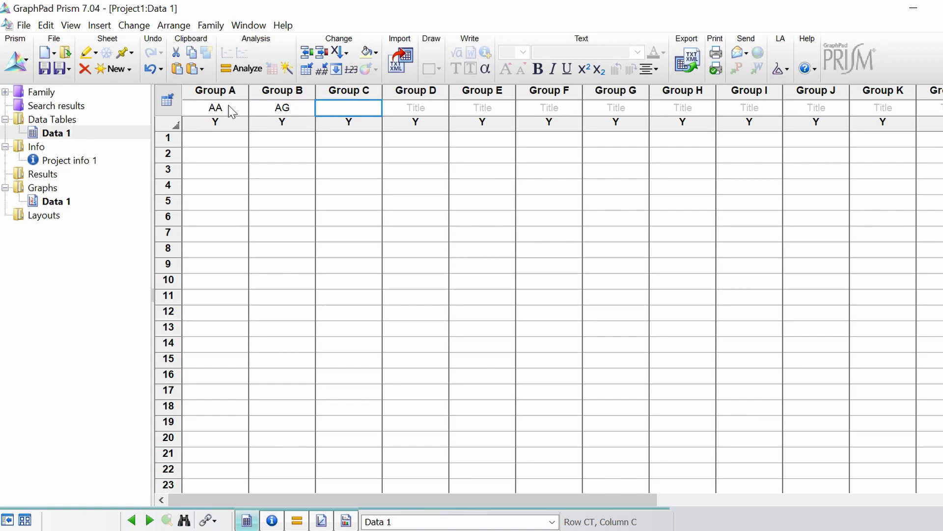
text(GG)
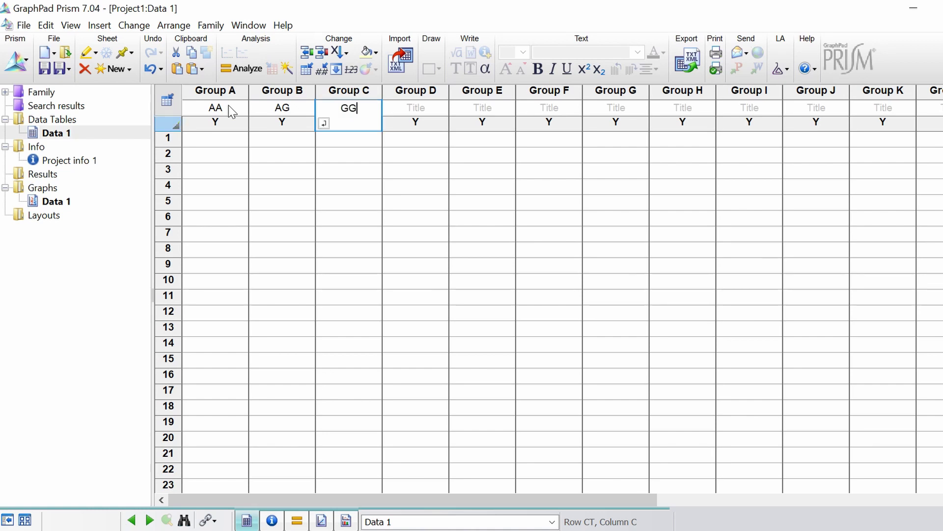
click(213, 143)
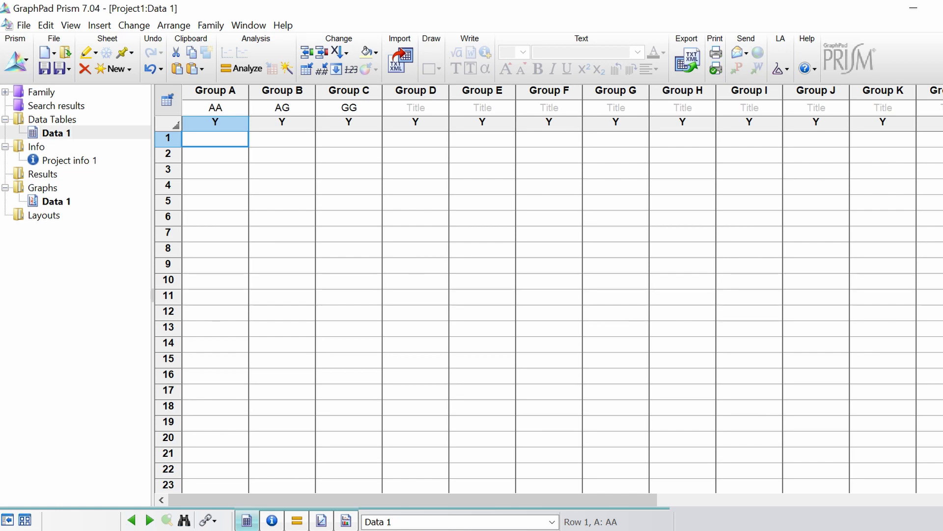
text(65.2	51.2	51.4 62.1	53.6	49.5 58.5	50.6	49.0 59.9	54.4	51.2 60.1	49.3	48.8 61.3	53.1	52.2)
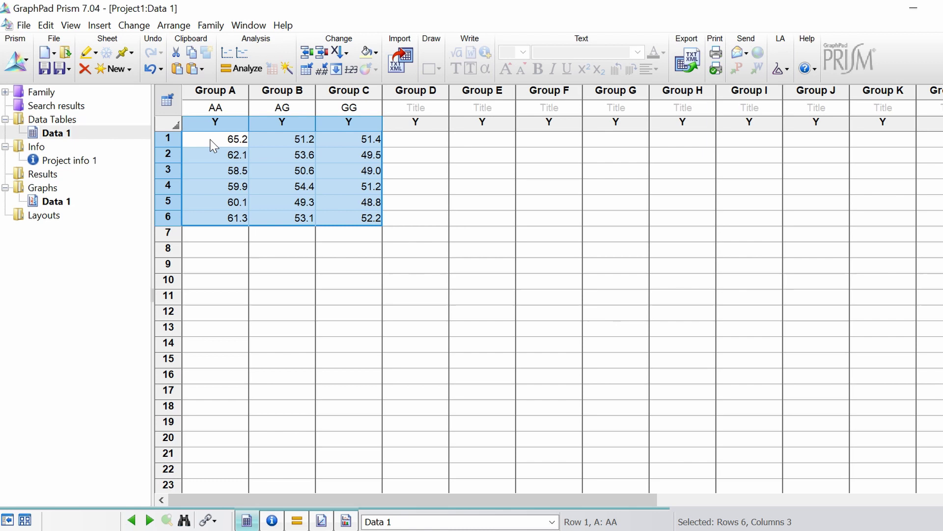
click(220, 211)
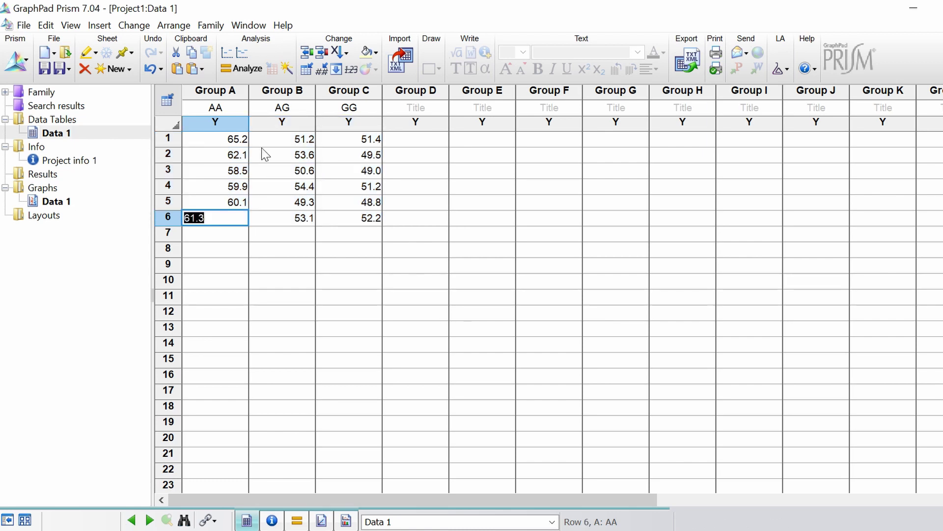
click(325, 250)
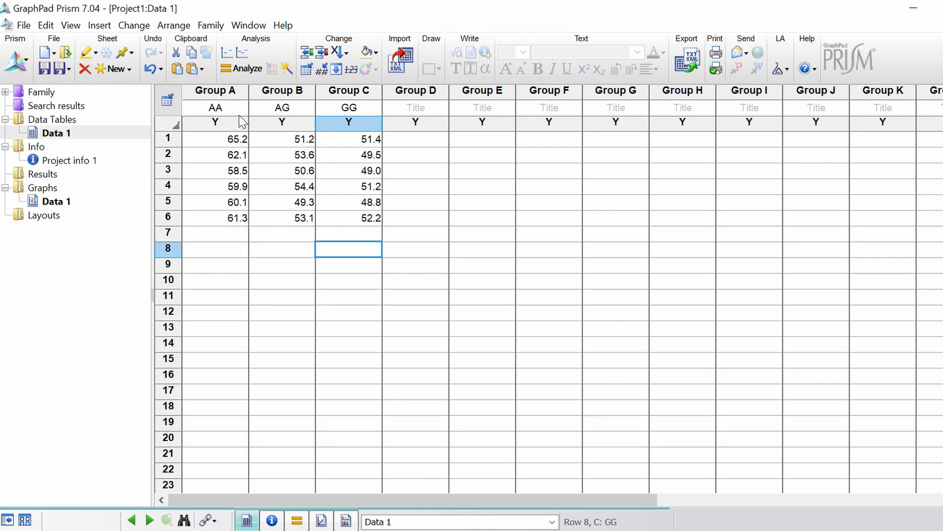
click(239, 90)
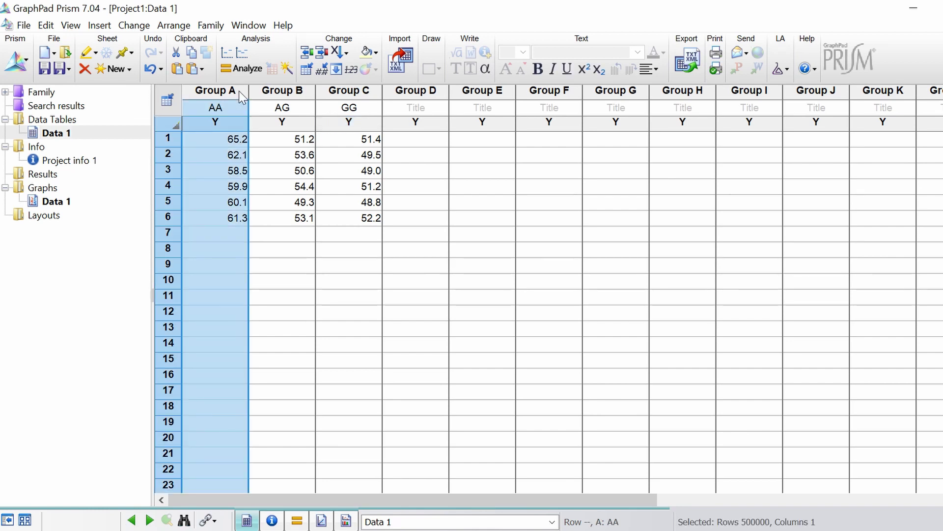
click(276, 95)
click(329, 100)
click(347, 202)
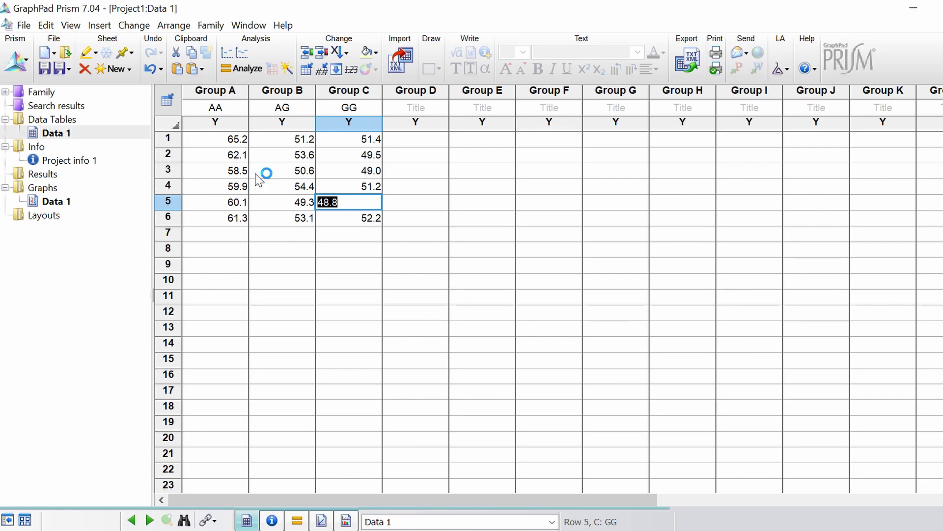
Choose Column analyses > One-way ANOVA (and nonparametric) on all three data sets
click(250, 74)
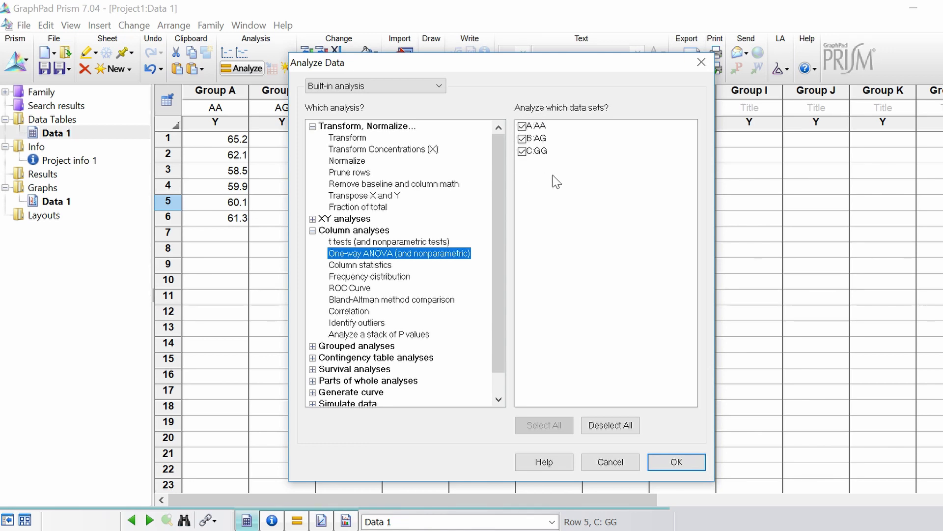
click(671, 466)
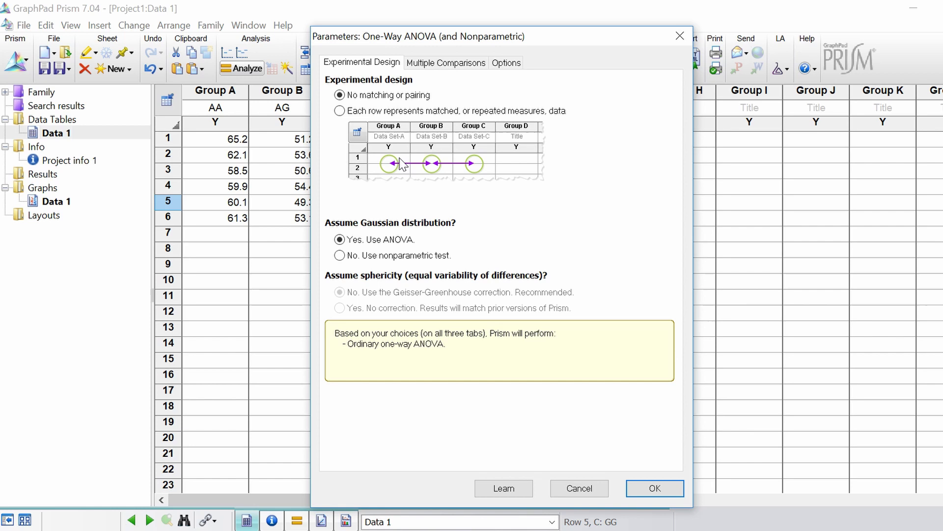
Set the design to no matching with Gaussian data, after briefly trying the matched option
click(388, 116)
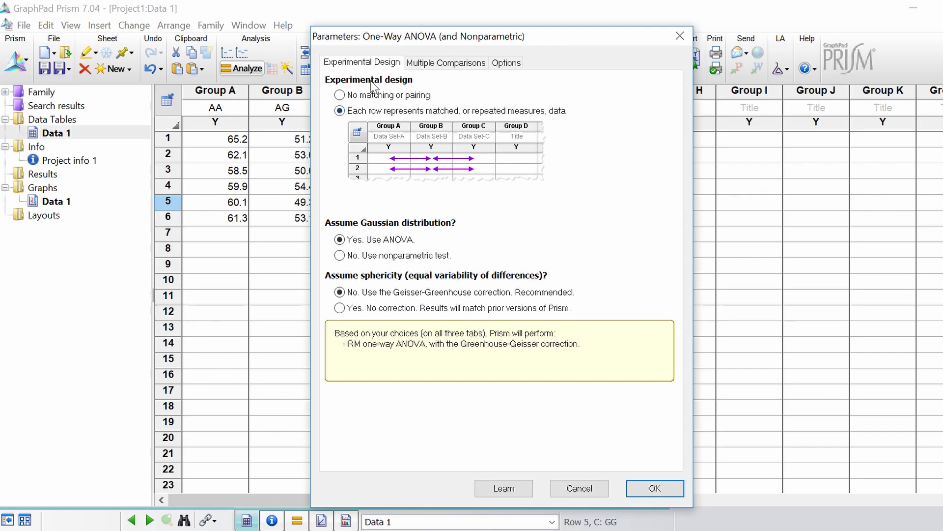
click(357, 98)
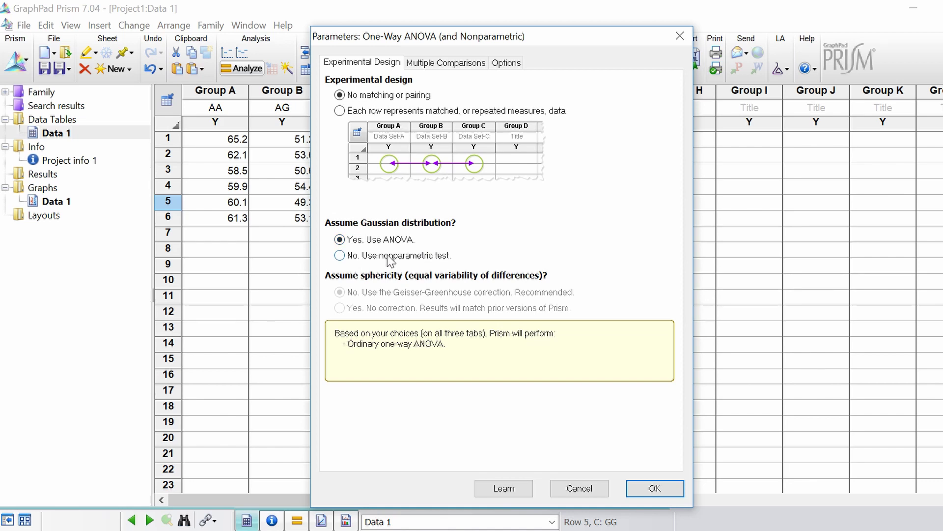
Select comparing the mean of each column with the mean of every other column
click(452, 66)
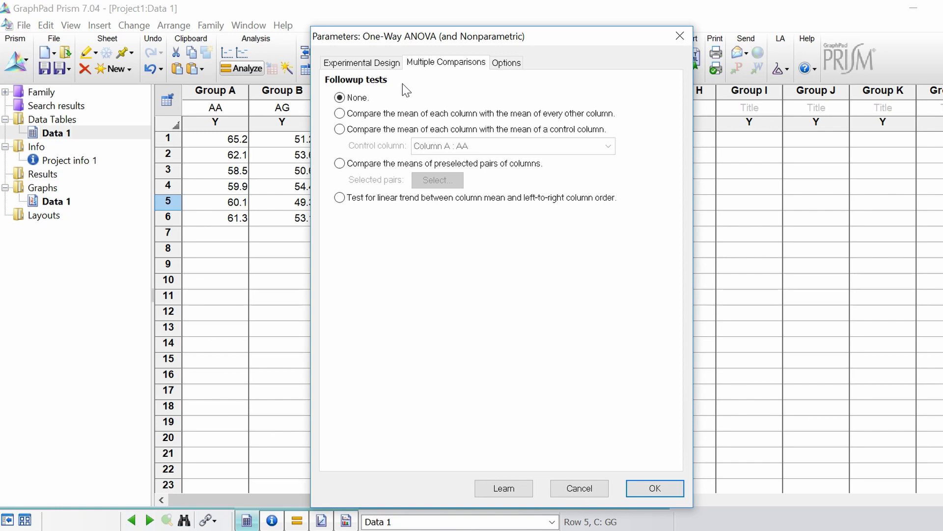
drag(449, 43, 573, 30)
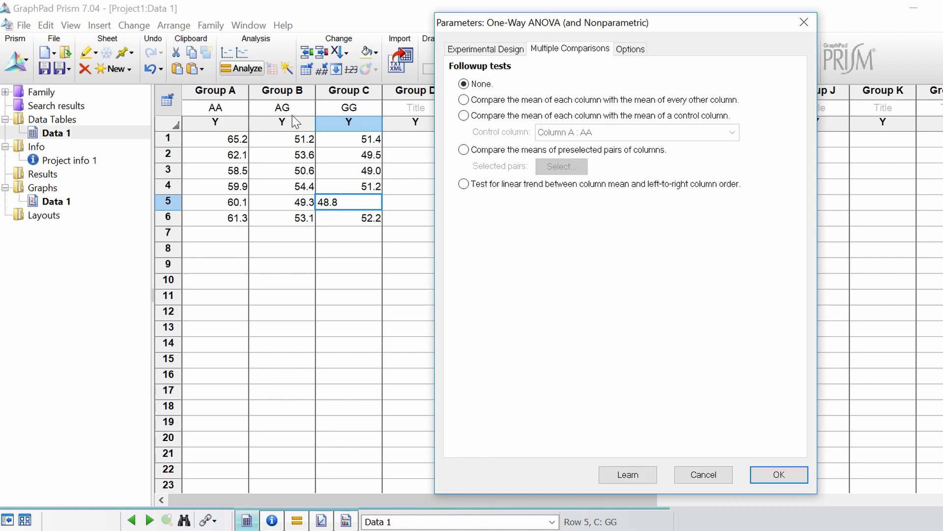
drag(559, 32, 516, 37)
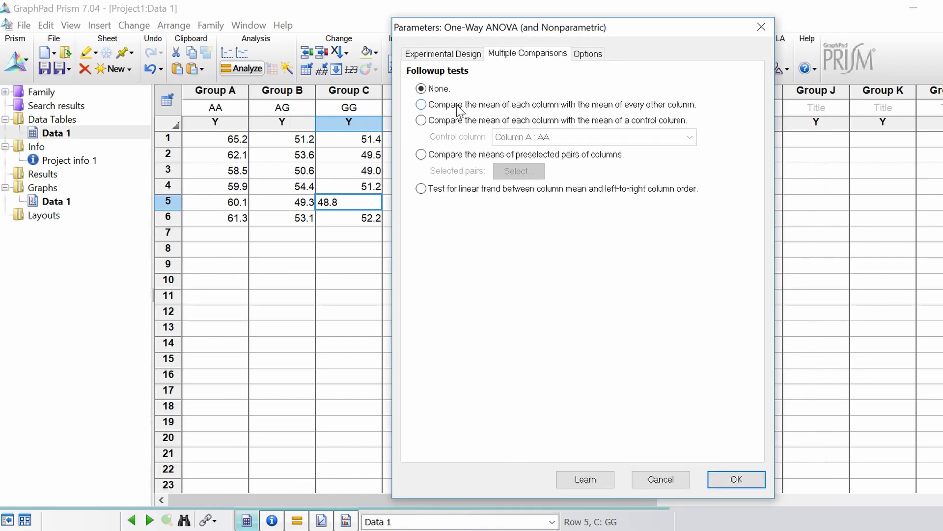
click(421, 106)
Keep the Tukey correction, switch the P value style to APA, and run the ANOVA
click(586, 57)
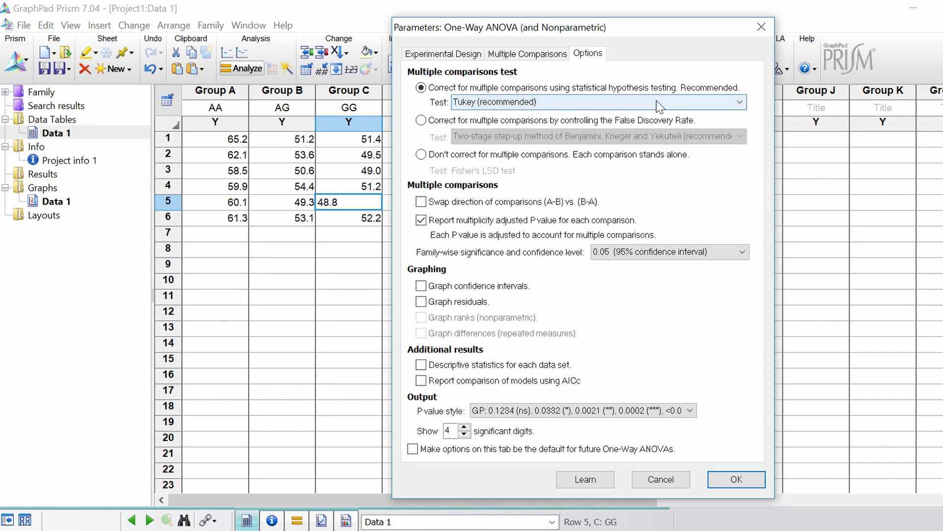
click(597, 103)
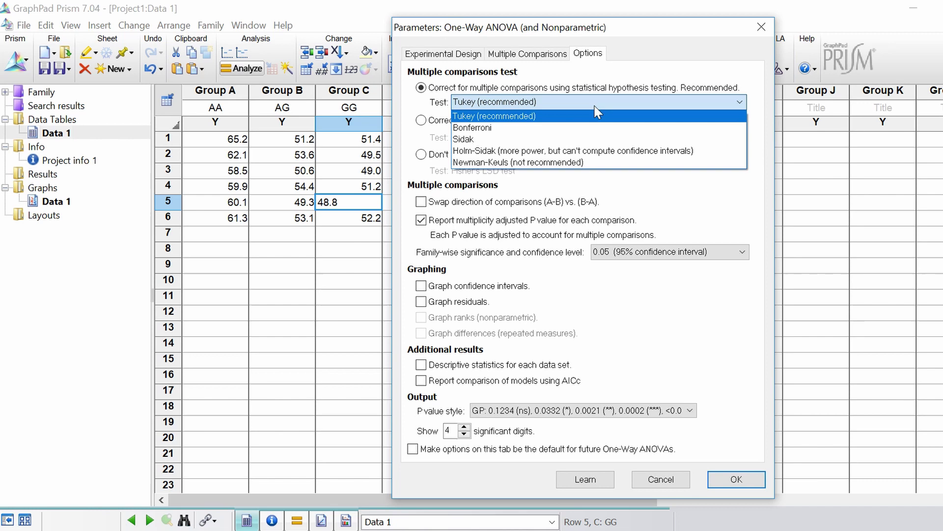
click(482, 117)
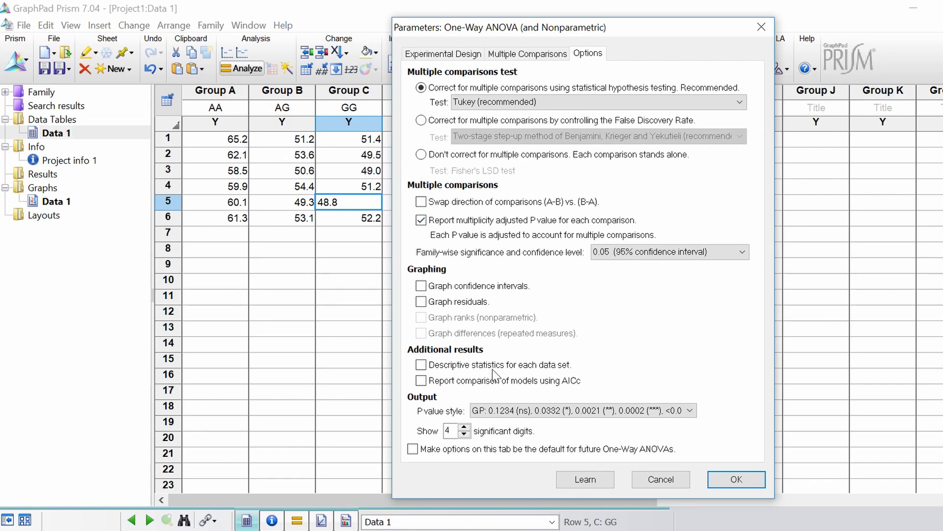
click(492, 413)
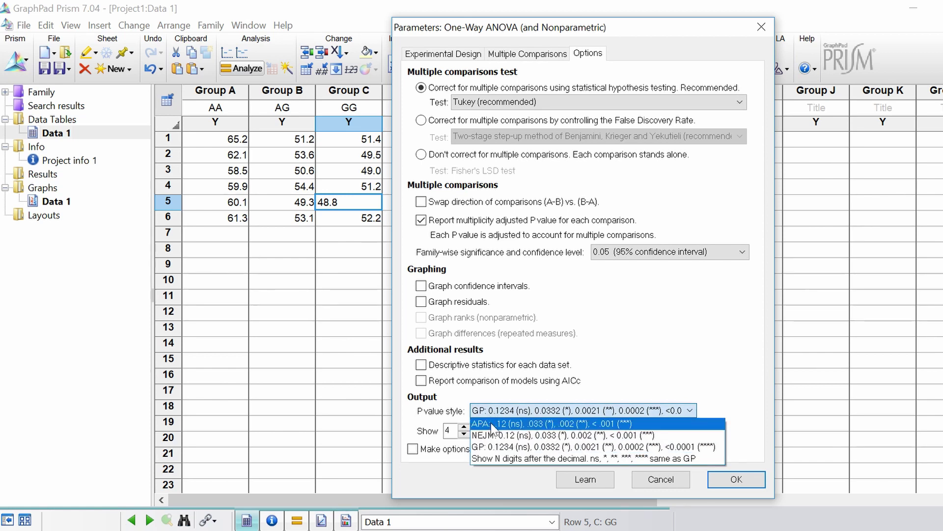
click(494, 423)
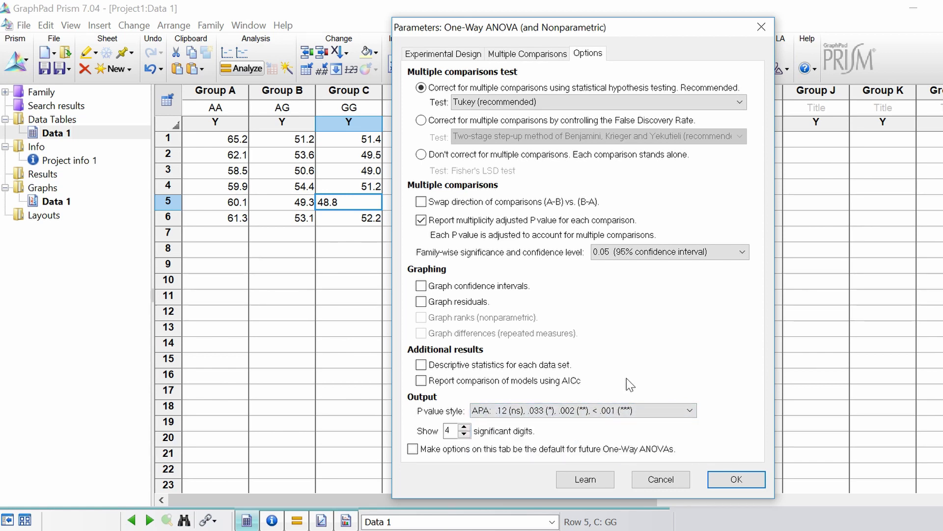
click(725, 480)
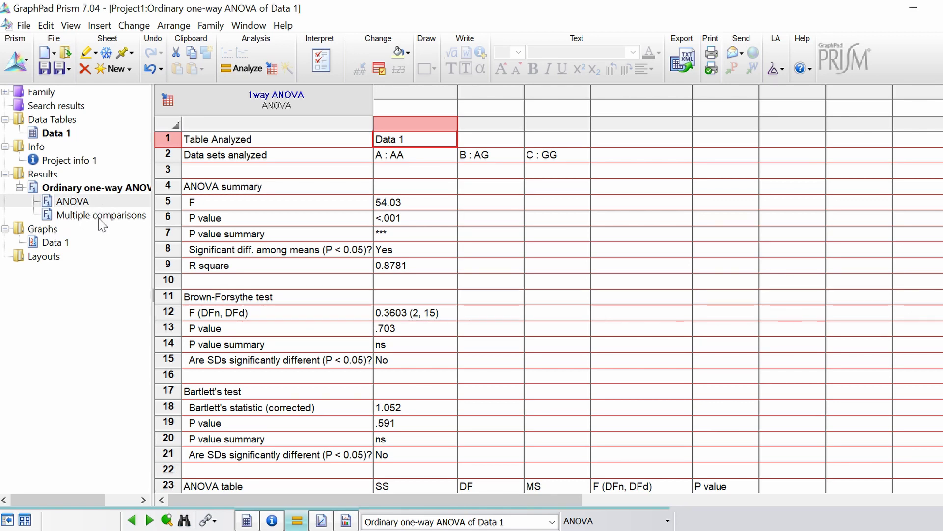
click(88, 202)
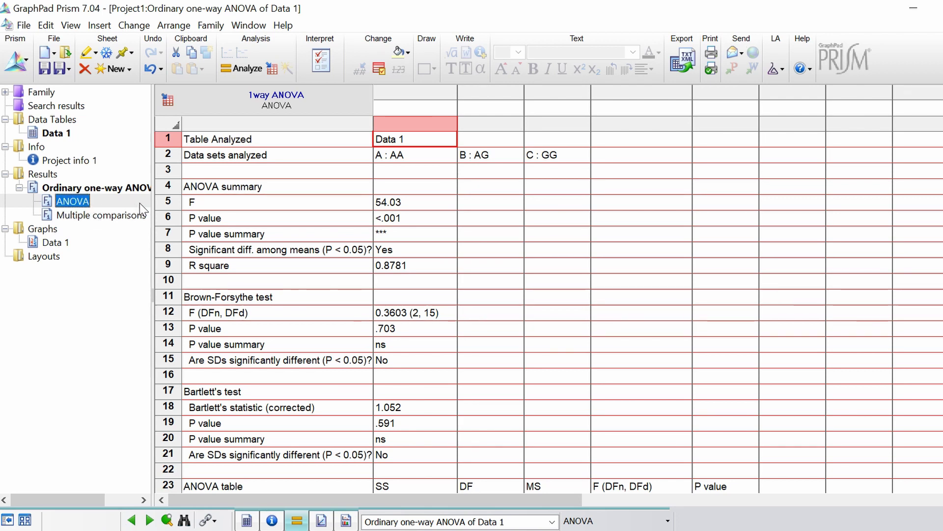
click(462, 174)
click(440, 173)
click(441, 139)
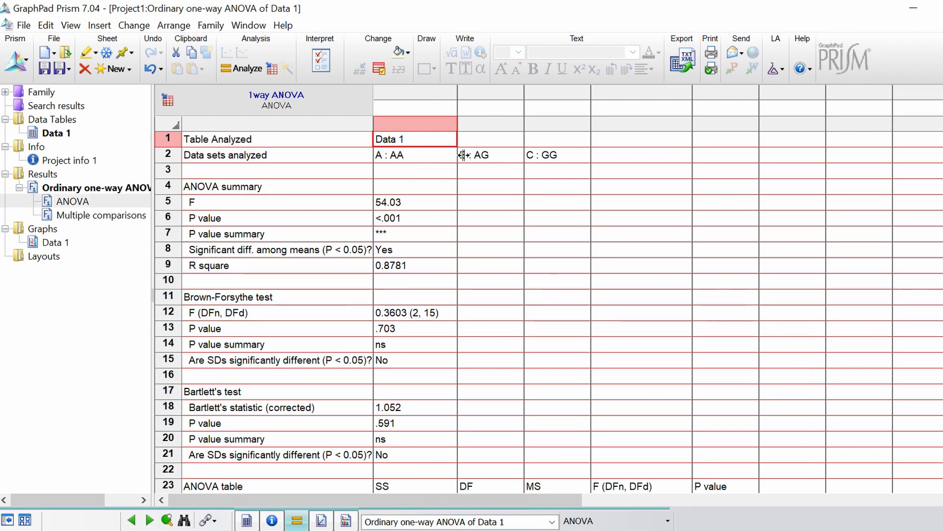
drag(344, 187, 406, 267)
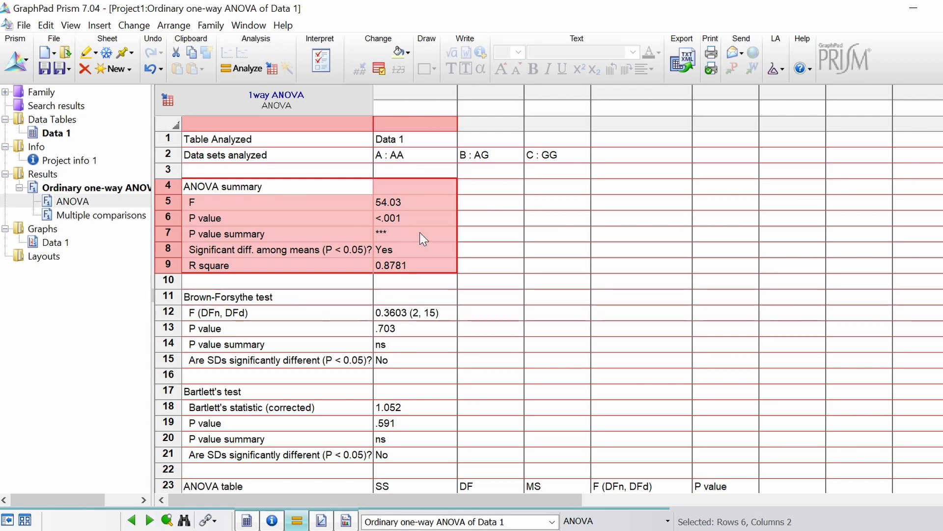
click(362, 205)
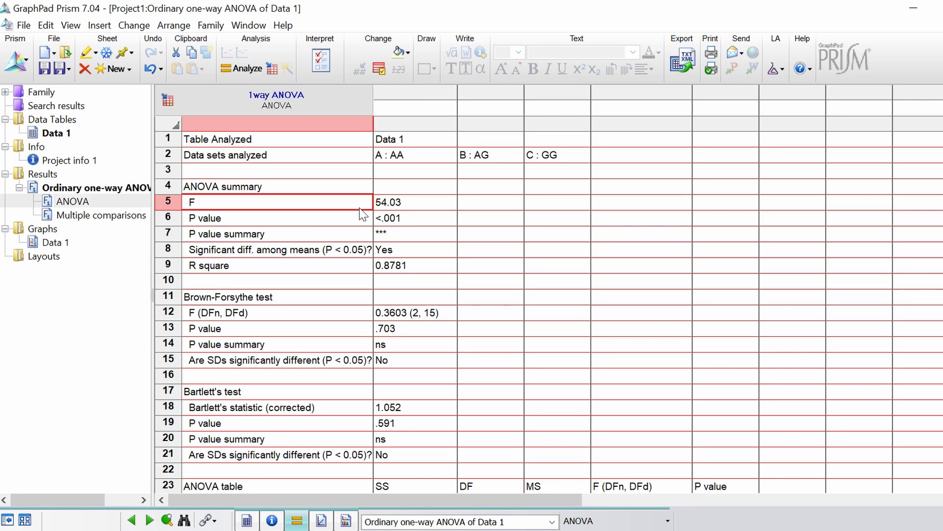
key(Right)
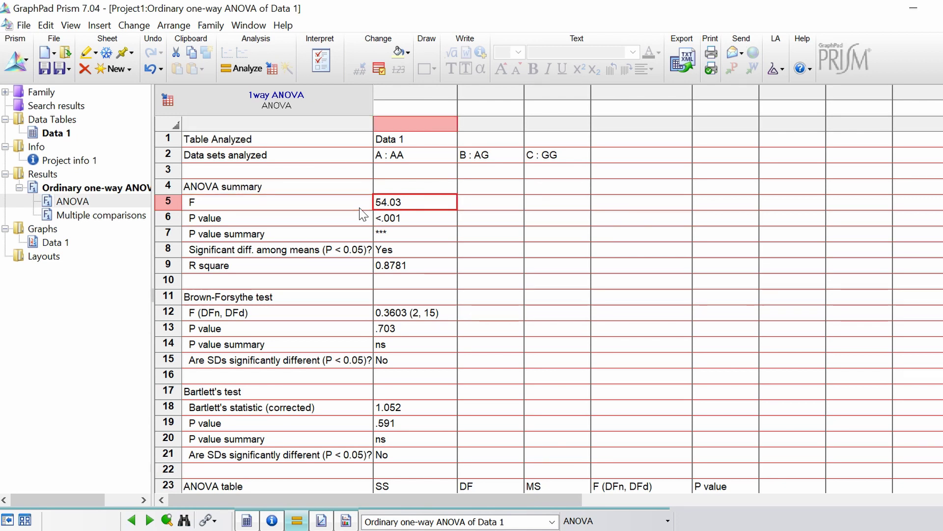
key(Down)
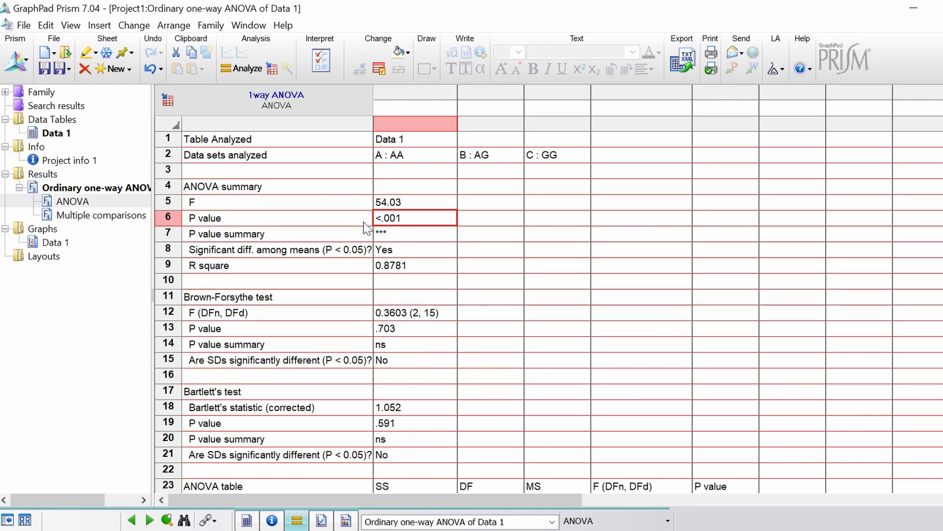
click(410, 233)
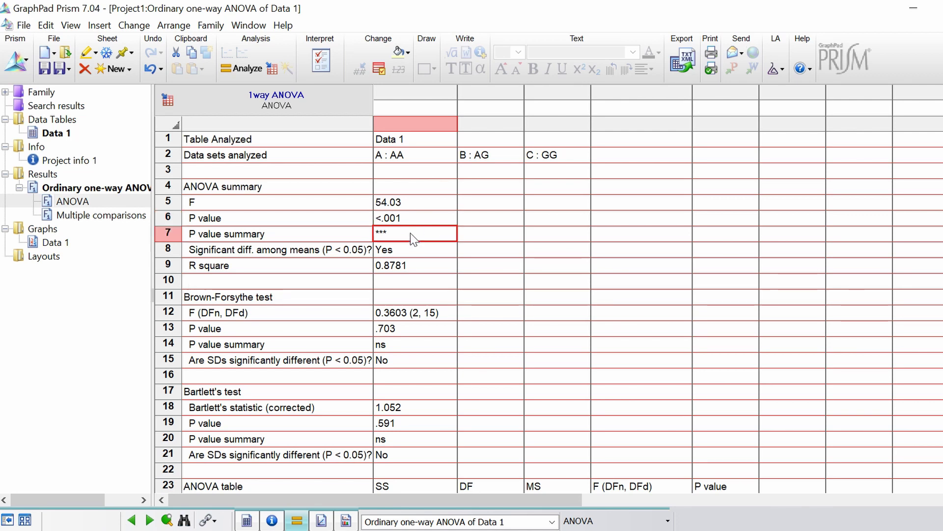
click(409, 254)
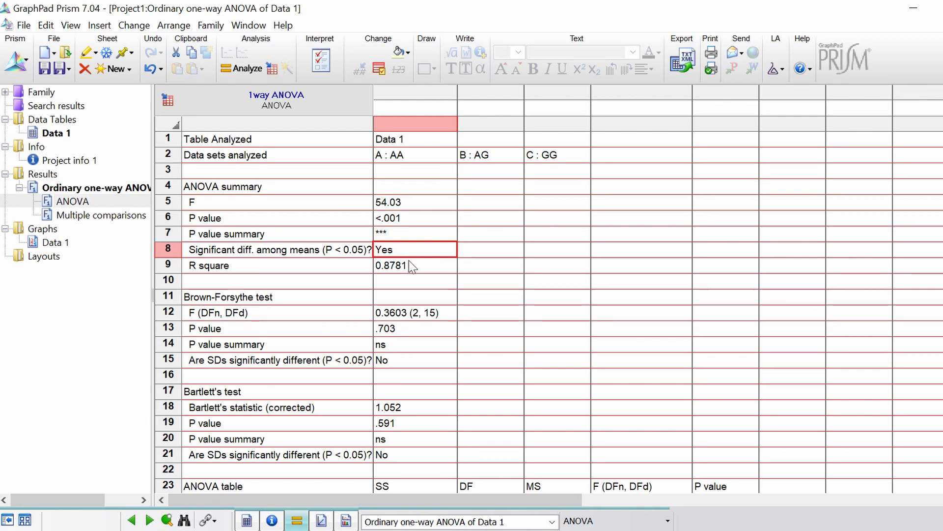
click(412, 267)
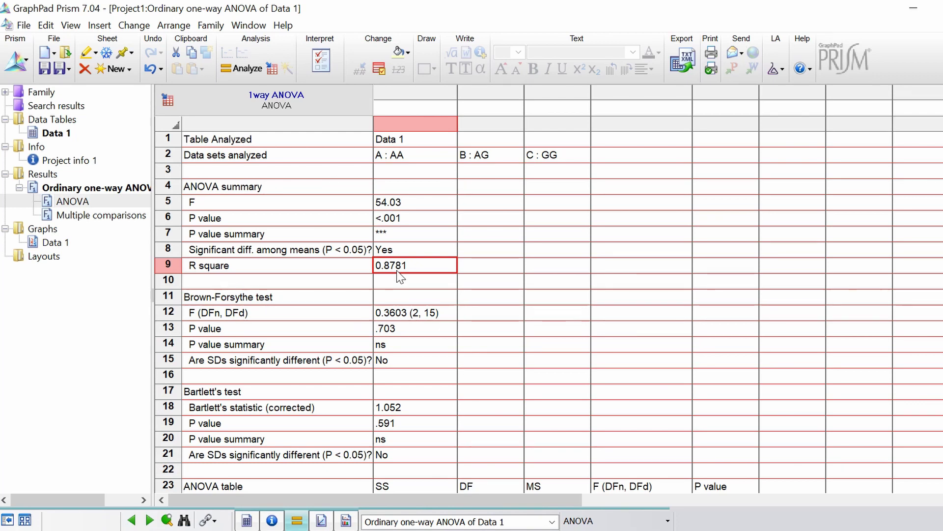
click(335, 280)
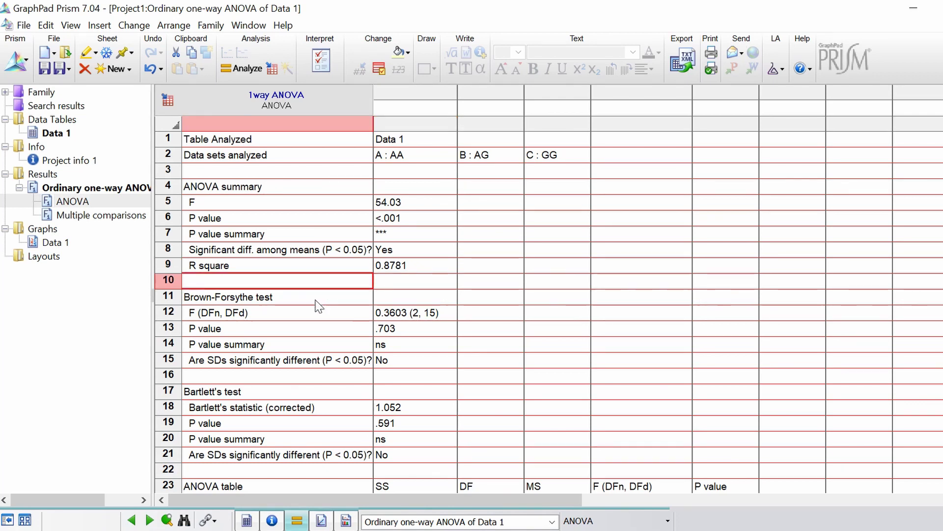
drag(317, 302, 410, 454)
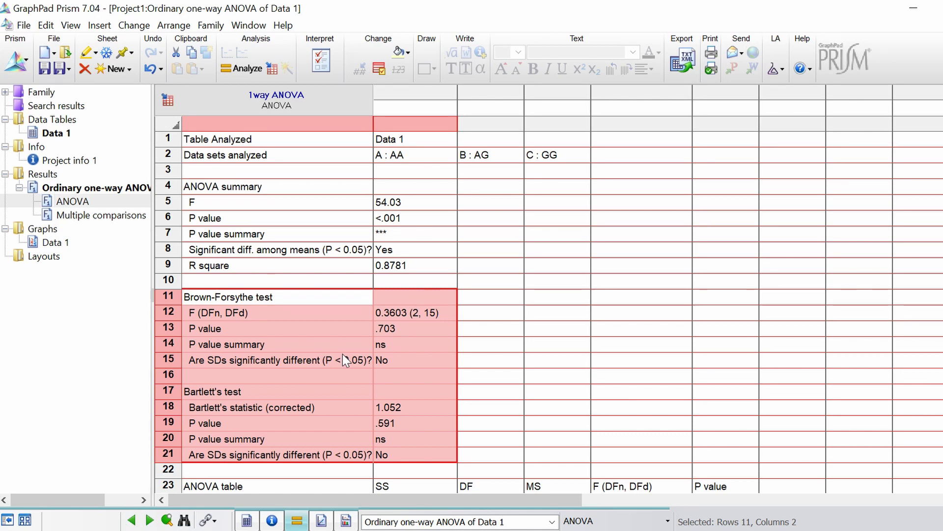
click(357, 326)
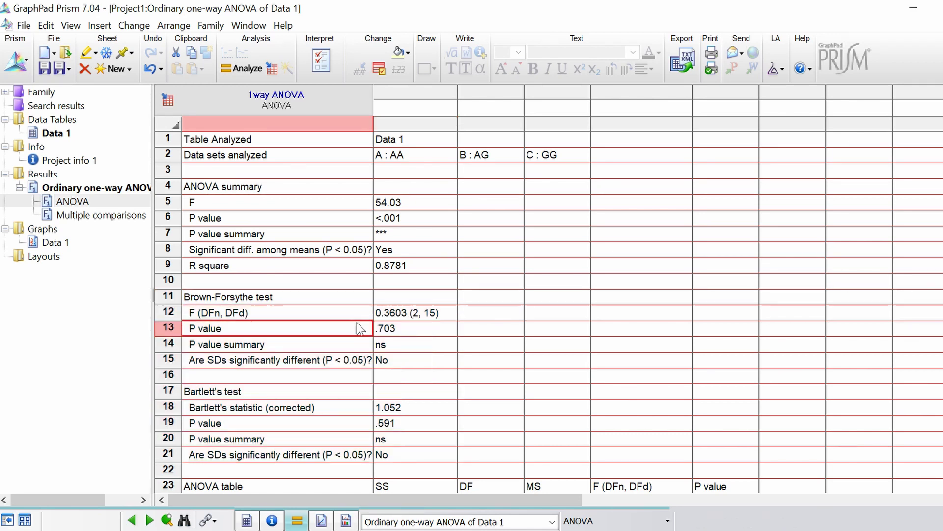
click(334, 301)
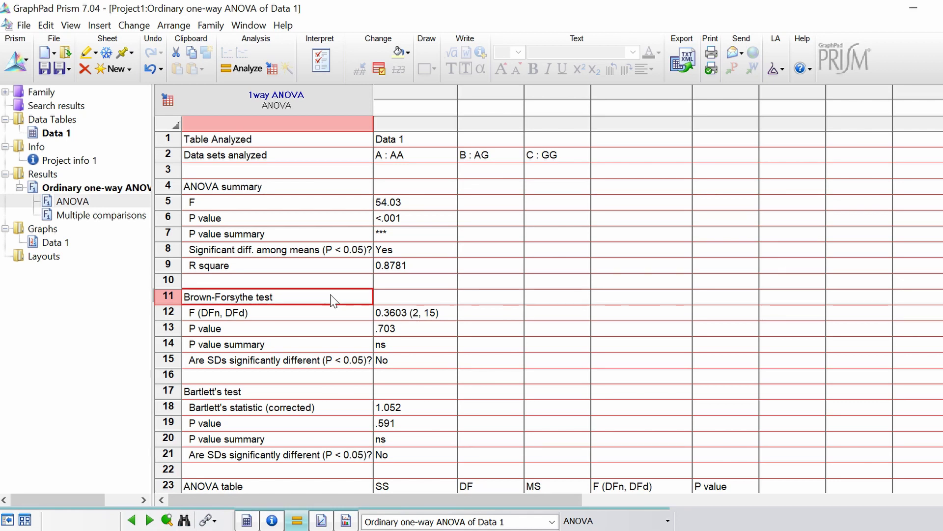
click(379, 316)
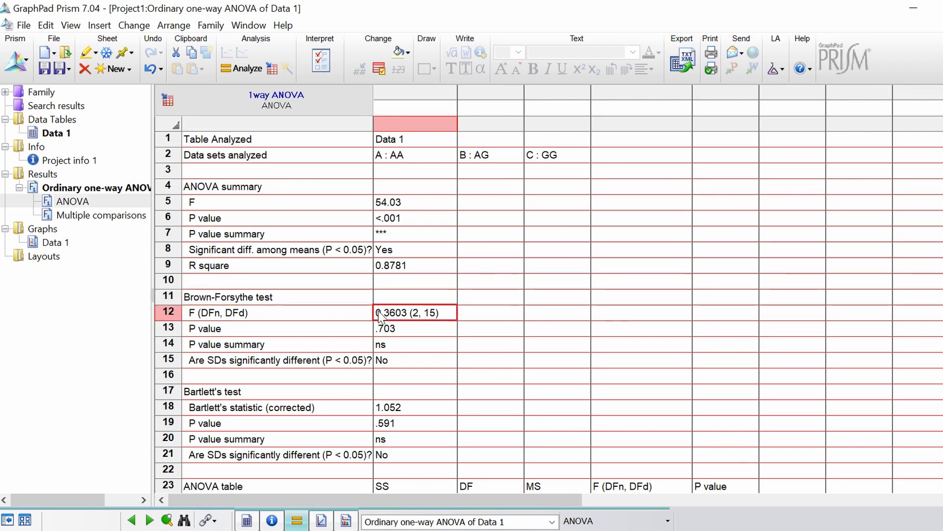
click(408, 333)
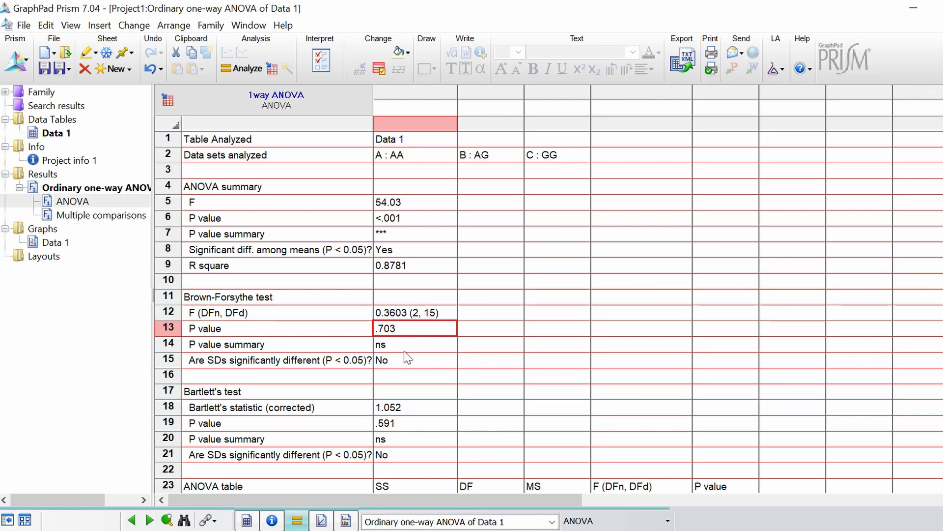
click(411, 349)
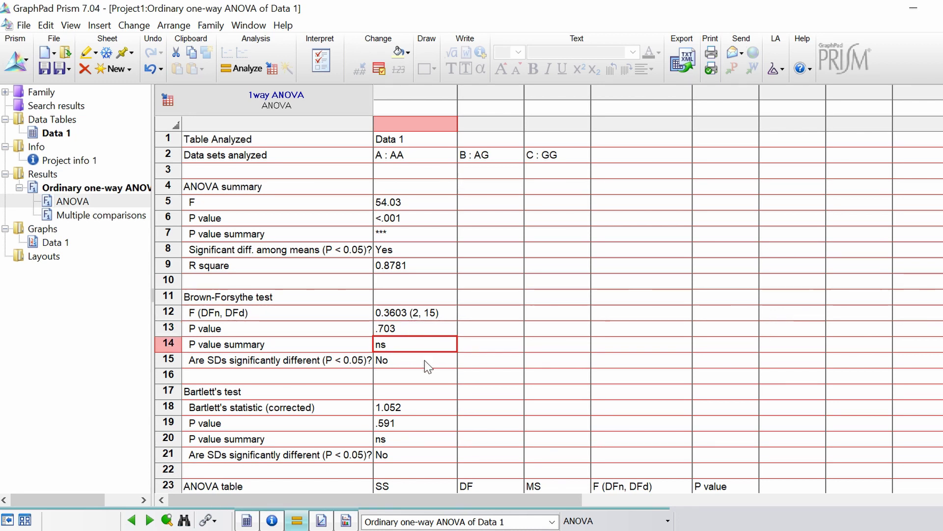
click(425, 362)
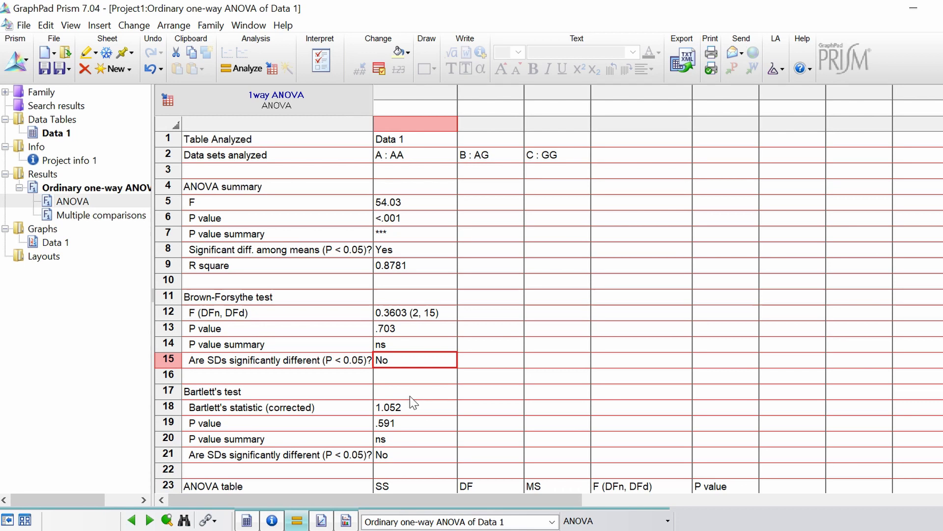
click(353, 395)
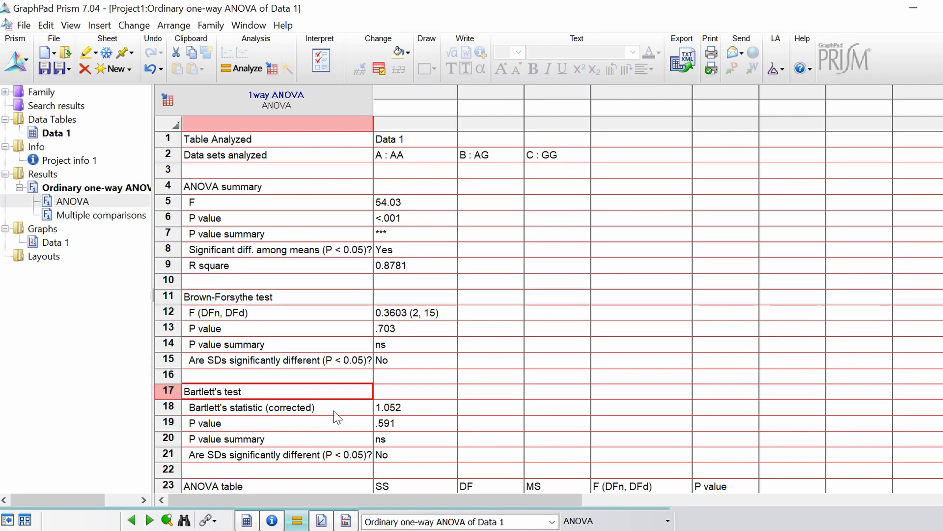
click(343, 408)
click(386, 412)
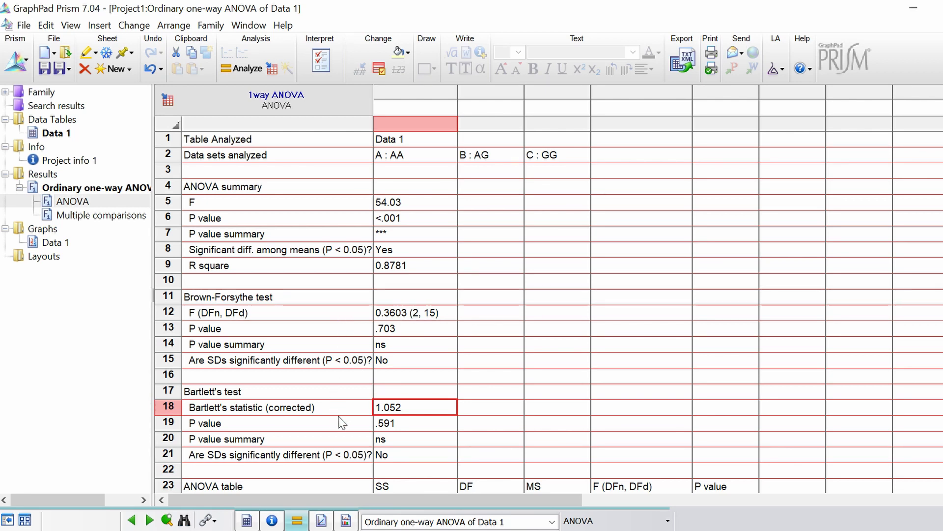
click(393, 424)
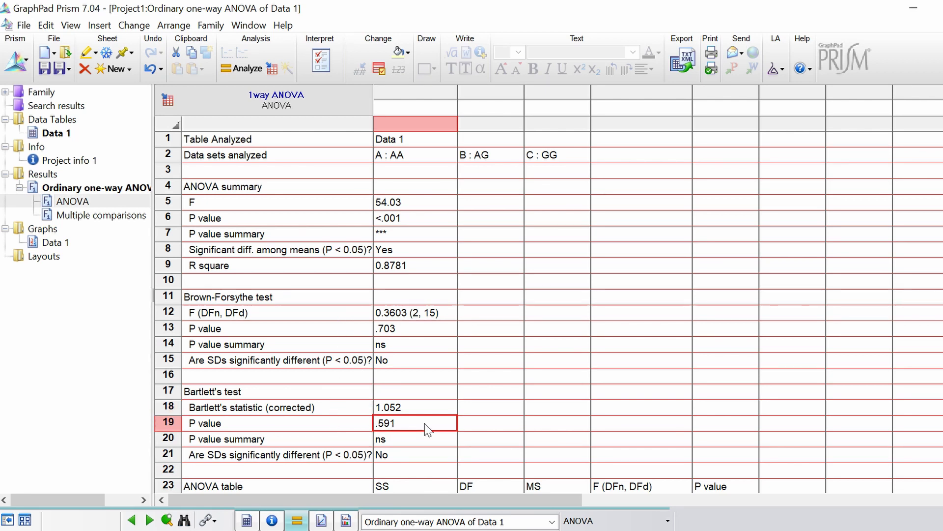
key(Down)
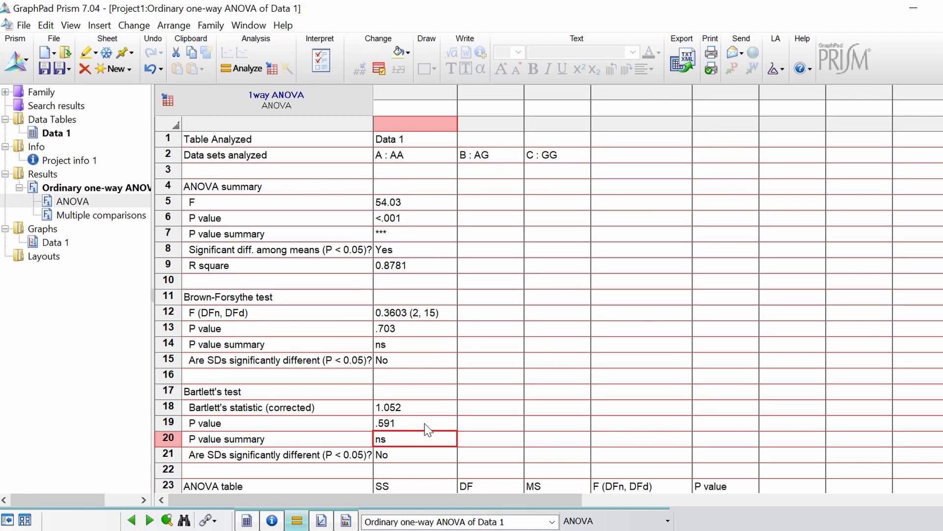
key(Down)
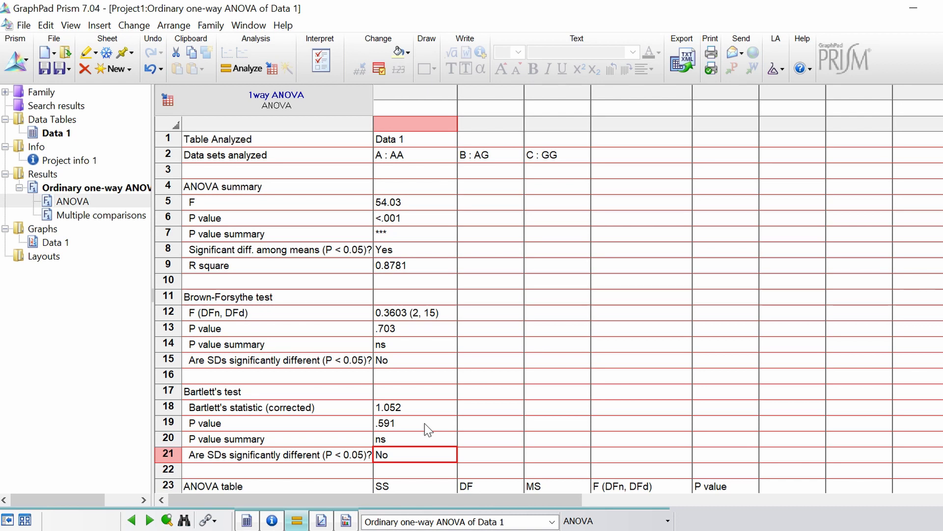
key(Down)
key(Down)
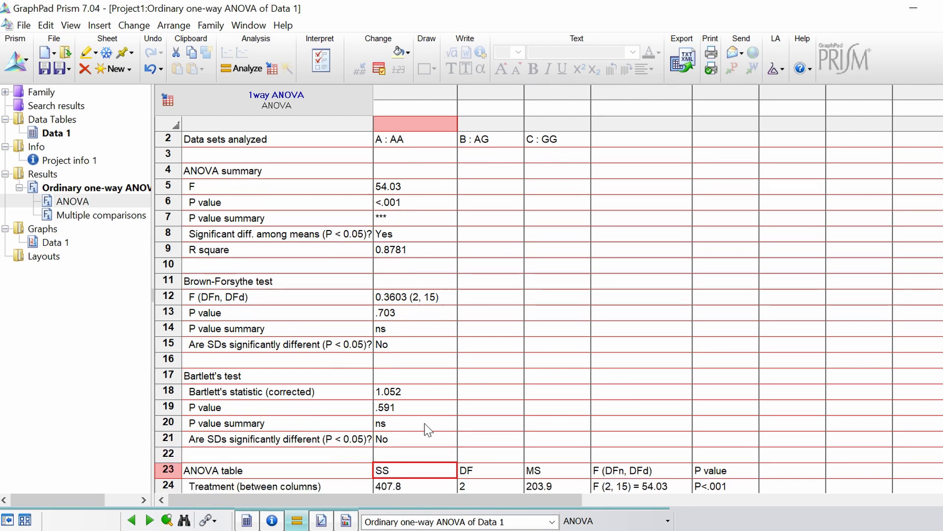
key(Down)
key(Down)
key(Down)
key(Down)
key(Down)
key(Down)
key(Down)
key(Down)
key(Down)
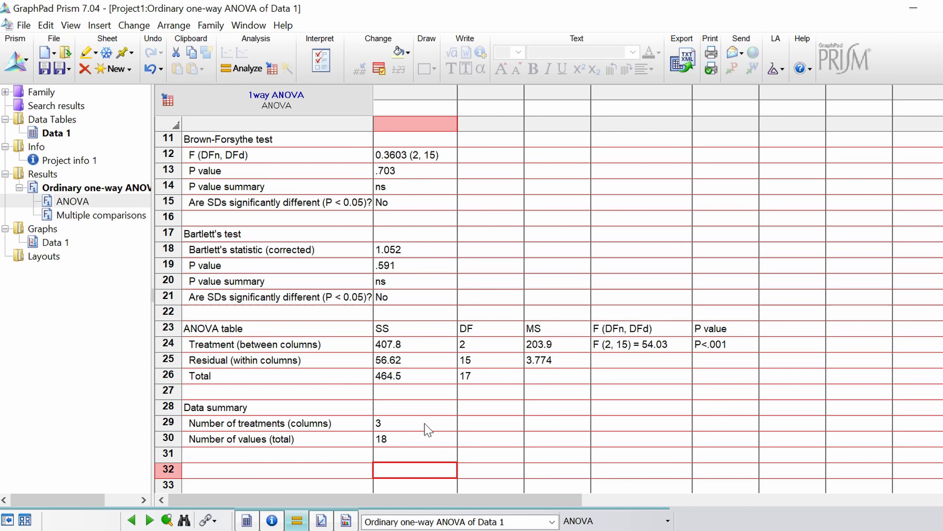
key(Down)
key(Down)
key(Down)
click(415, 264)
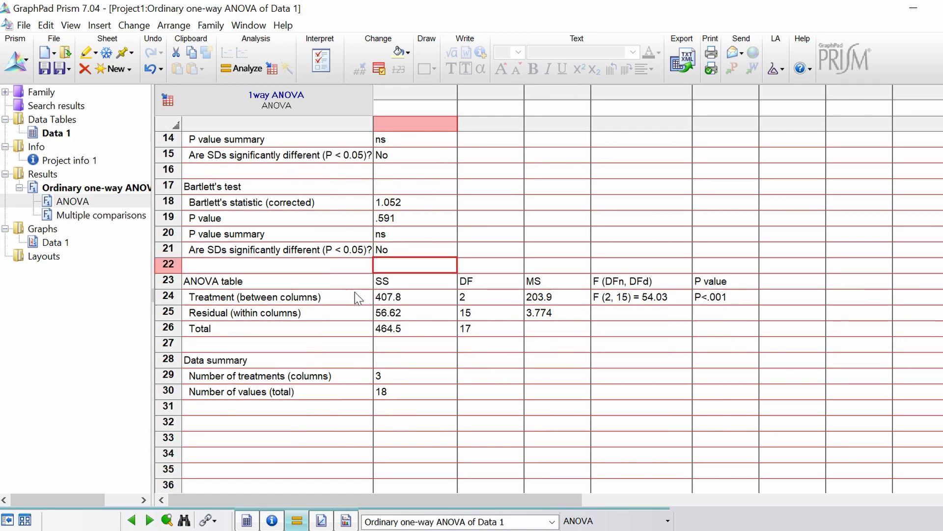
drag(347, 283, 718, 325)
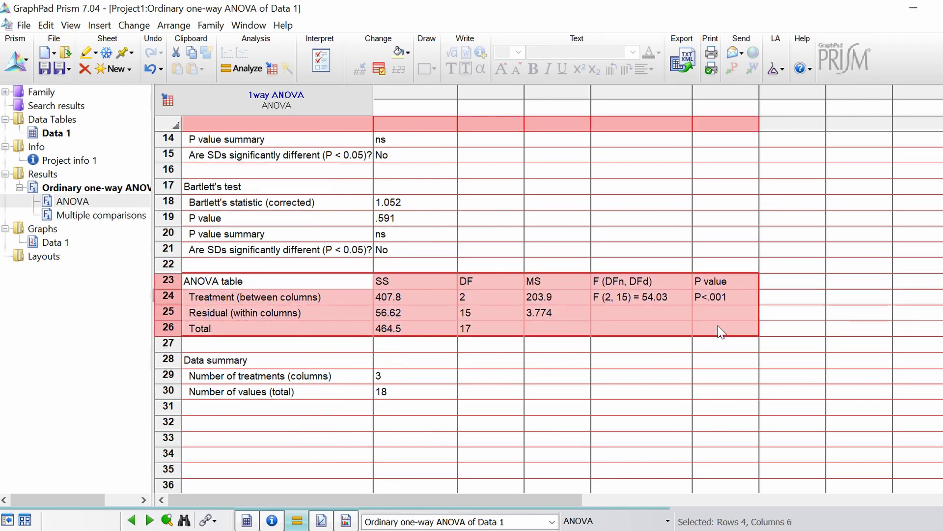
click(491, 347)
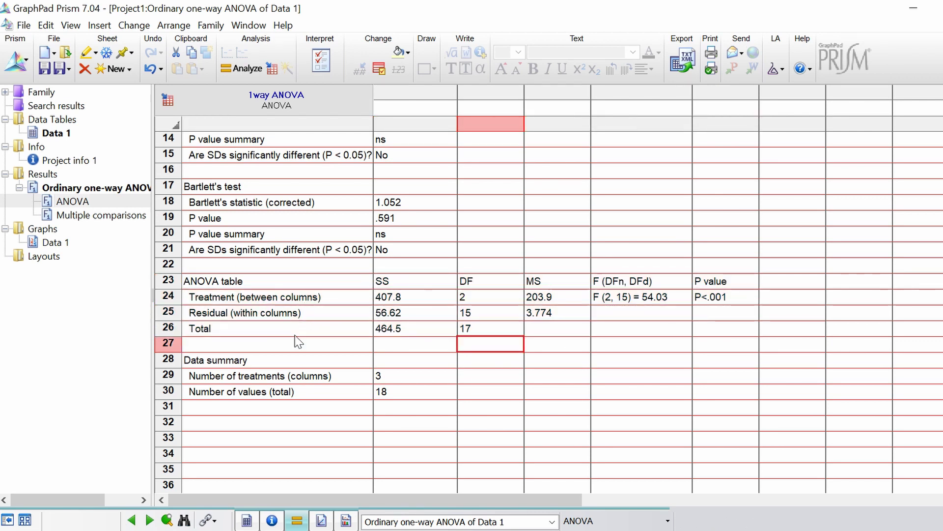
click(289, 354)
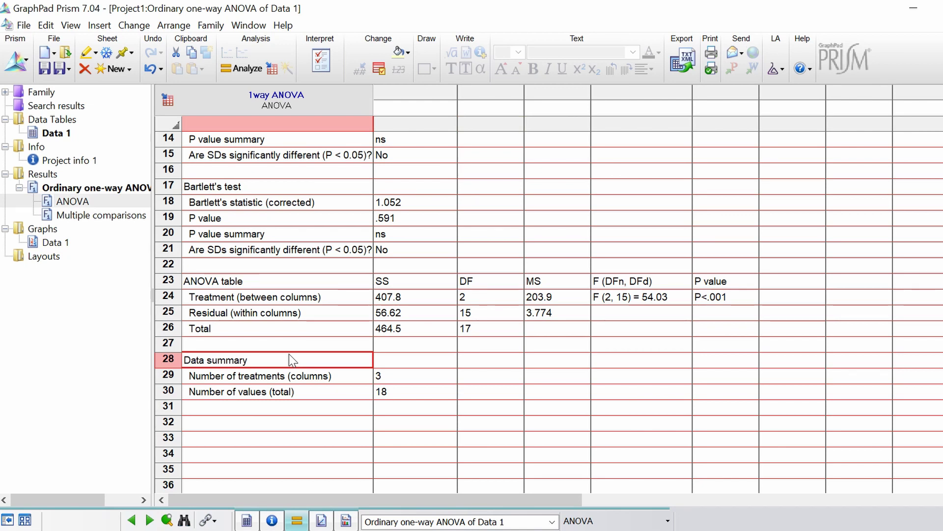
click(287, 378)
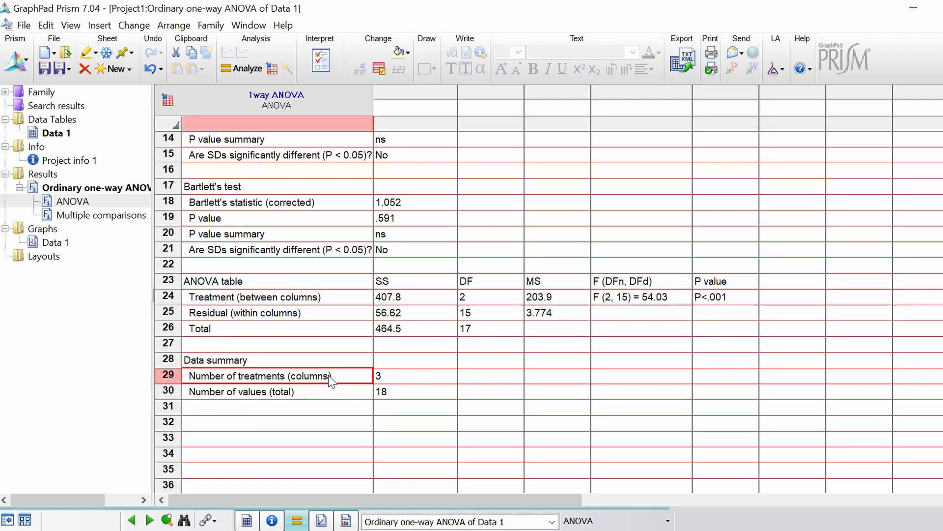
click(382, 378)
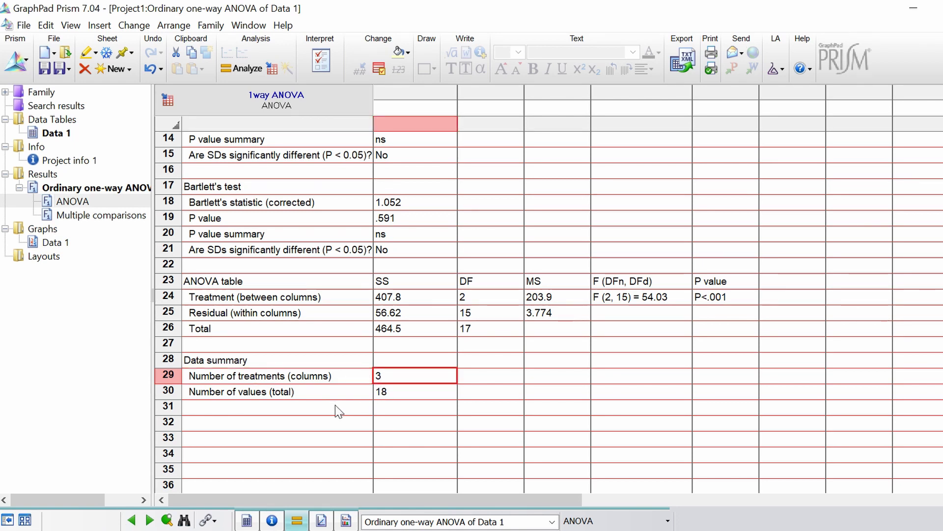
click(395, 397)
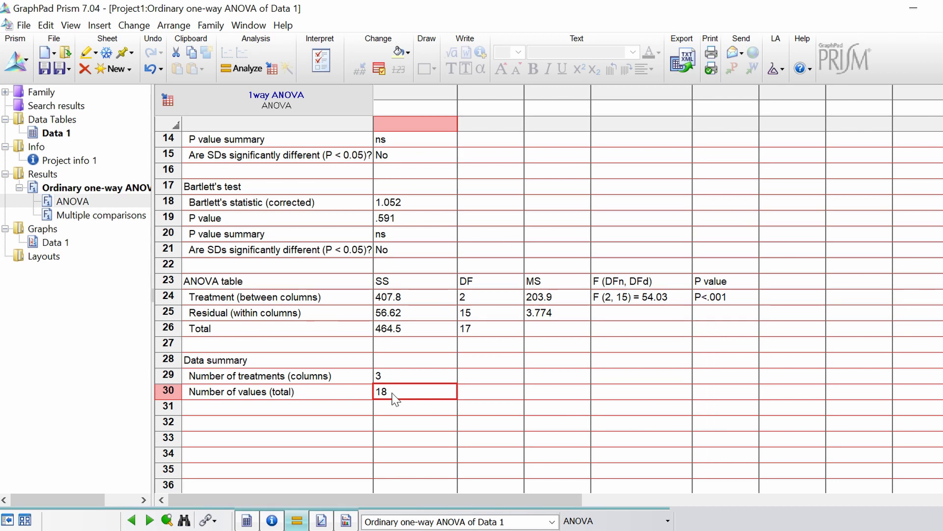
scroll(395, 391, up, 5)
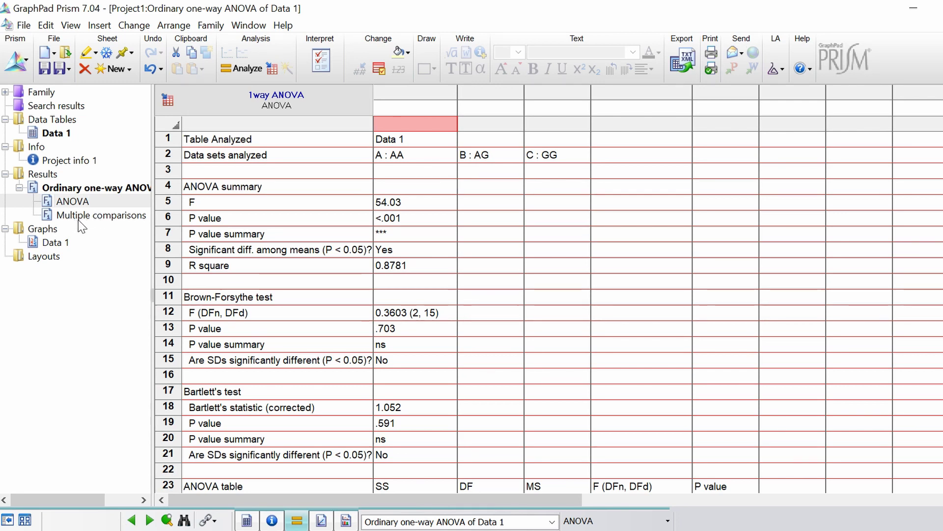
click(97, 216)
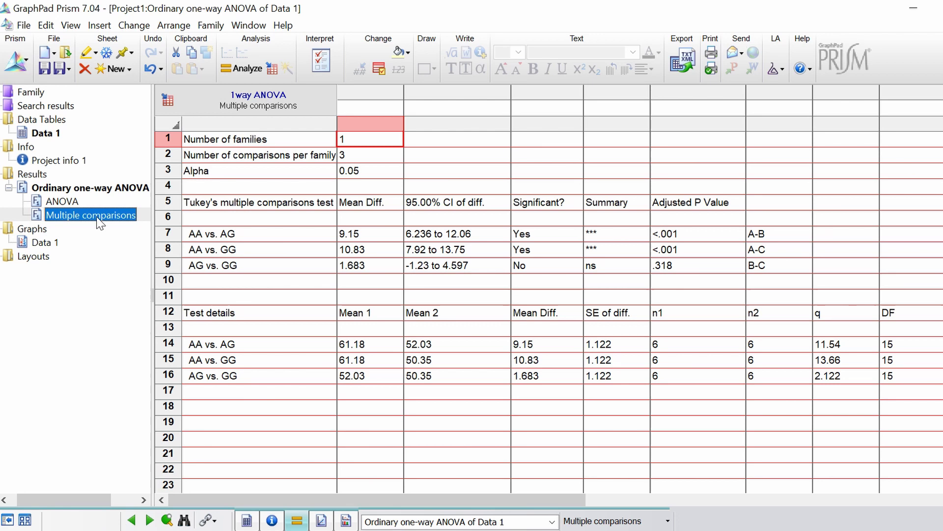
click(389, 176)
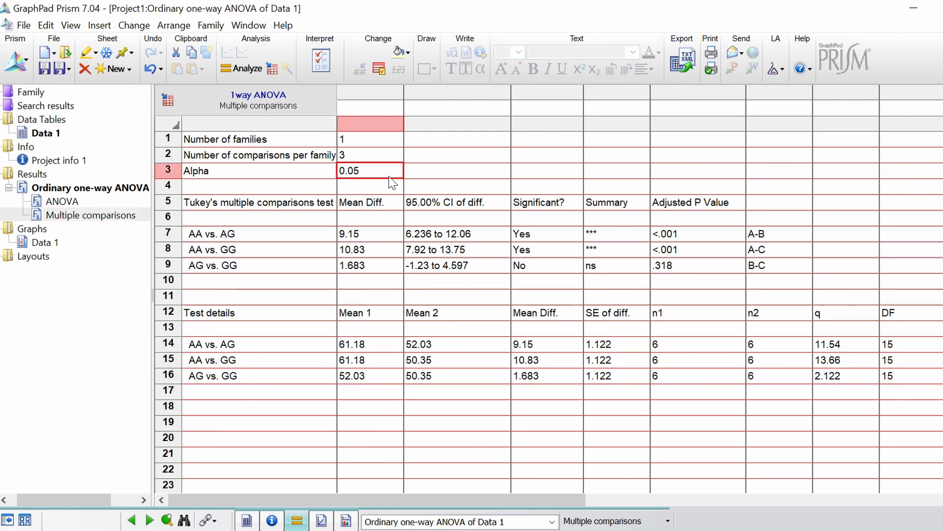
key(Up)
key(Up)
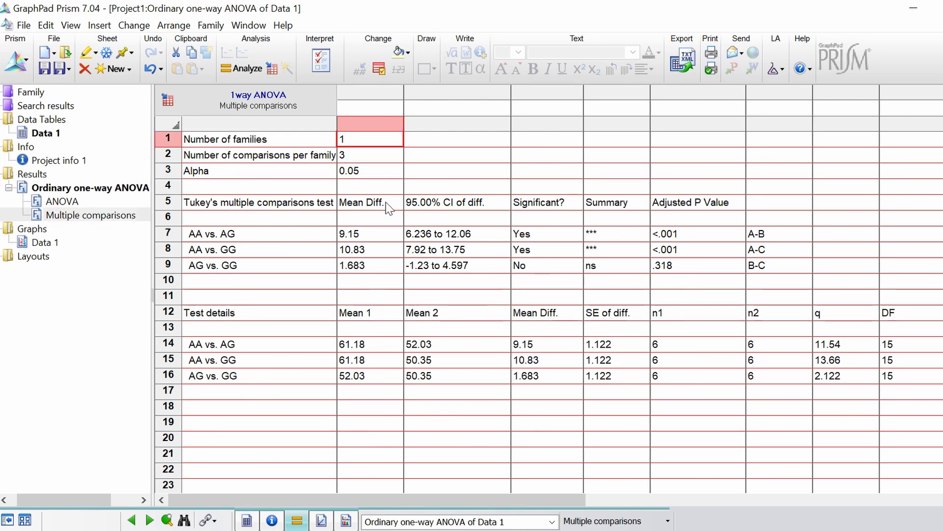
click(395, 175)
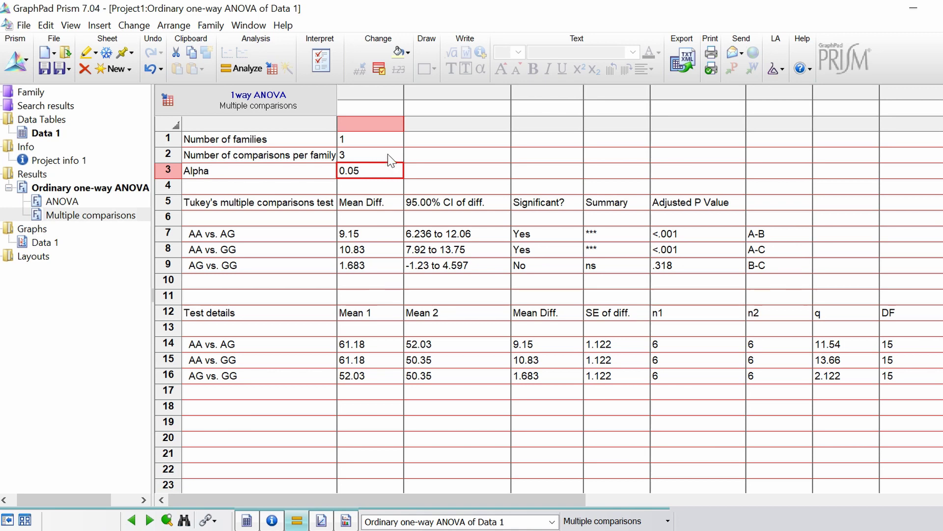
click(388, 155)
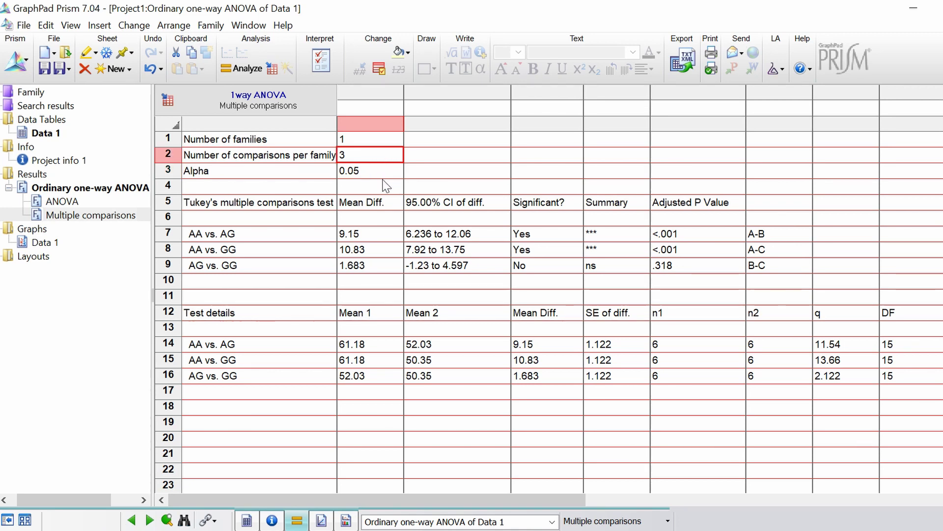
click(387, 185)
click(392, 171)
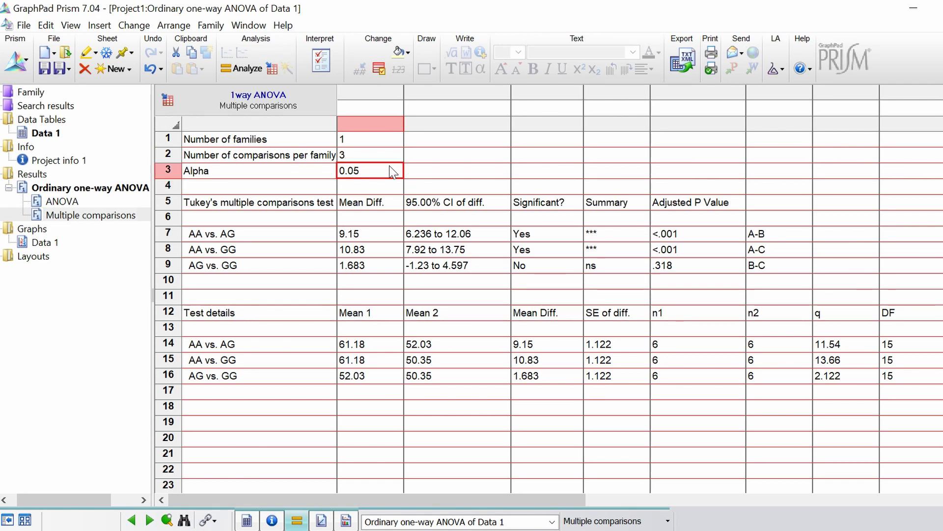
drag(324, 202, 756, 268)
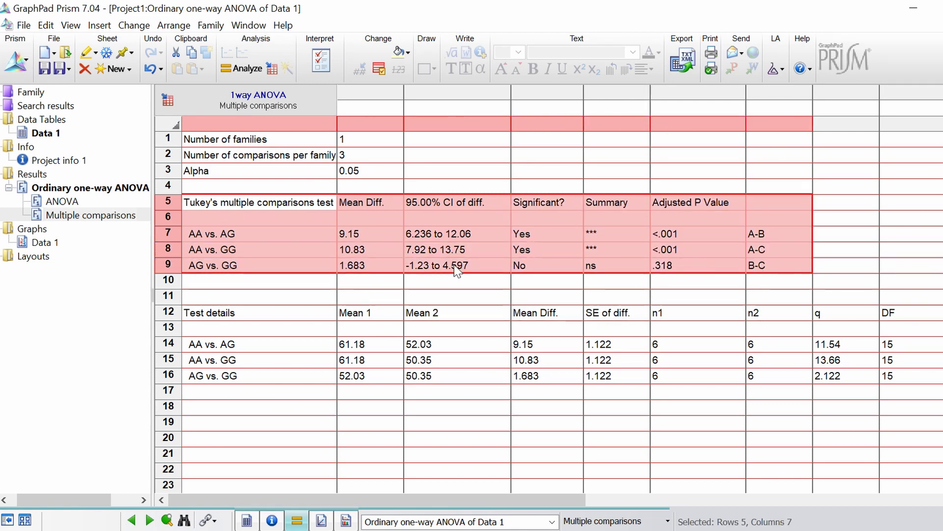
click(417, 286)
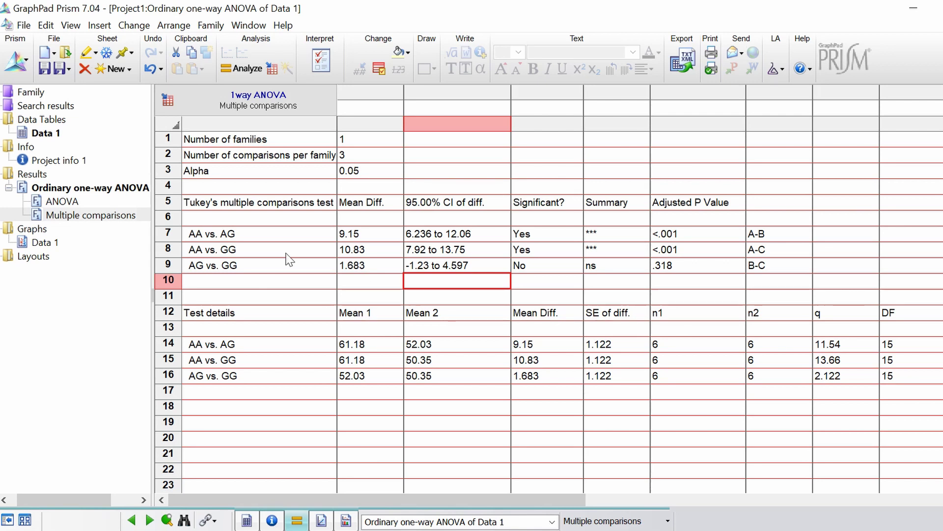
click(252, 236)
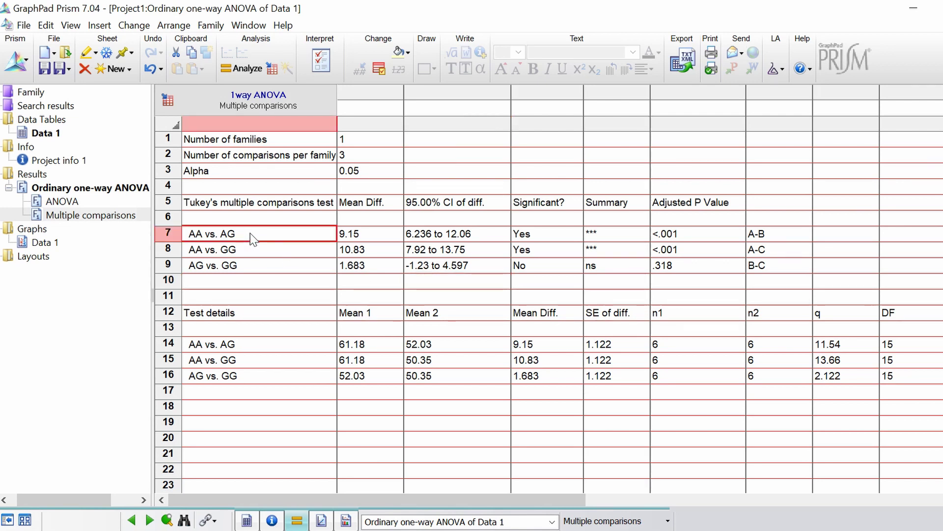
key(Down)
key(Down)
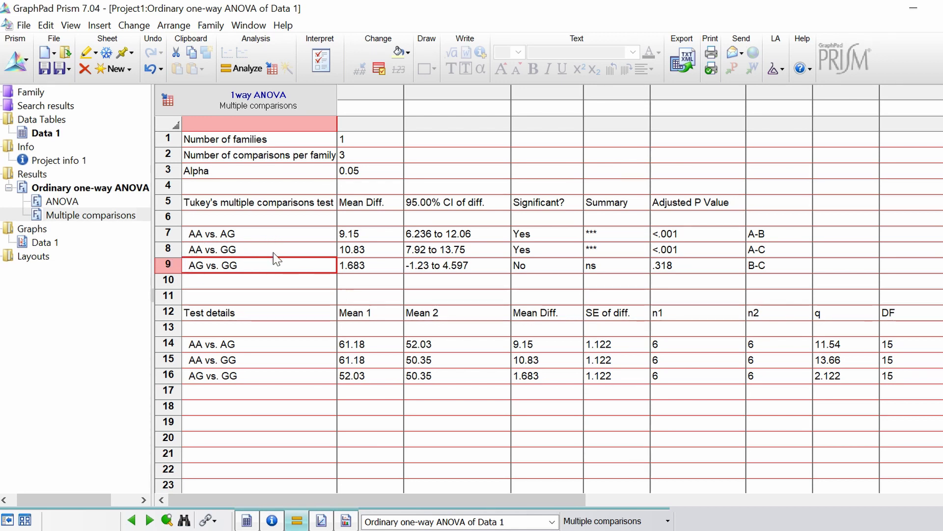
click(252, 235)
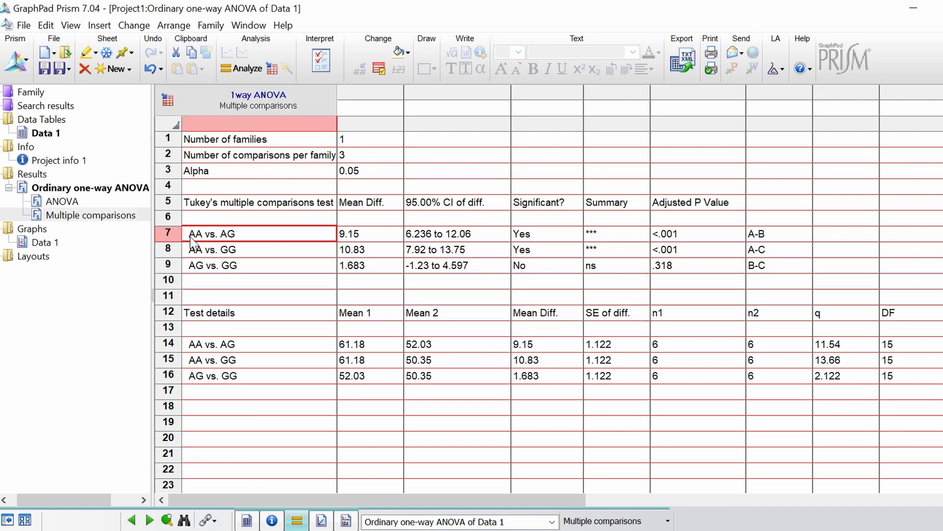
key(Right)
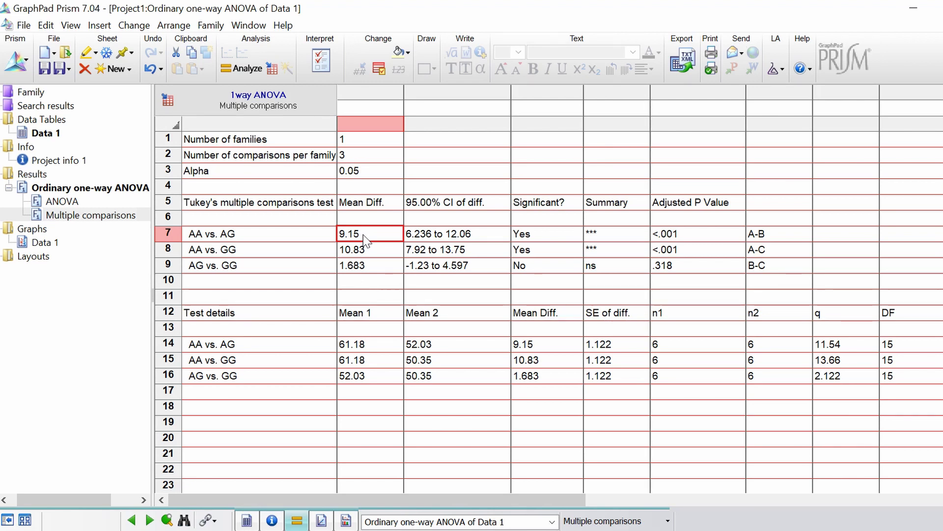
click(434, 239)
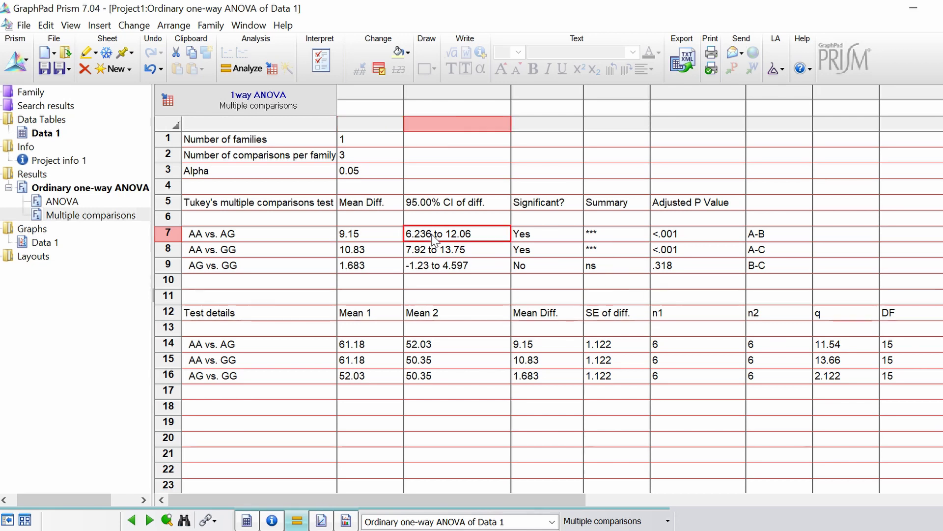
click(537, 237)
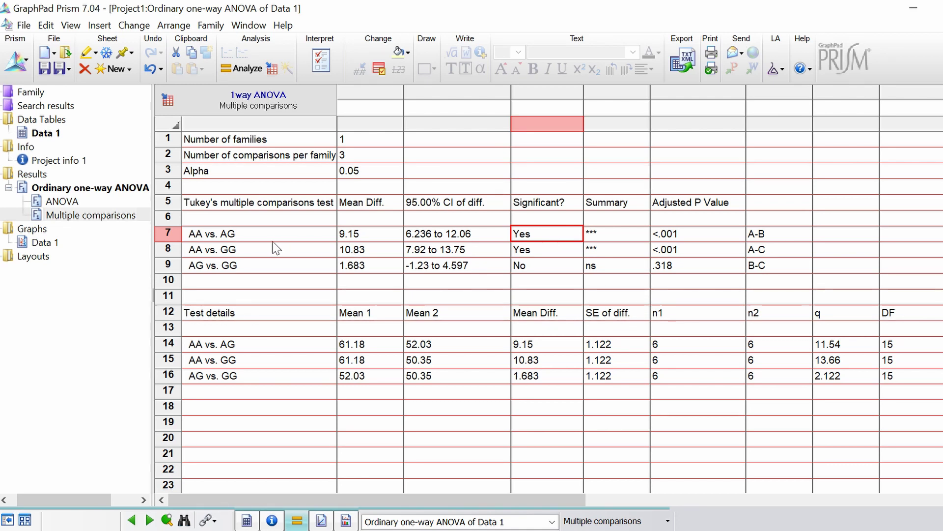
click(623, 238)
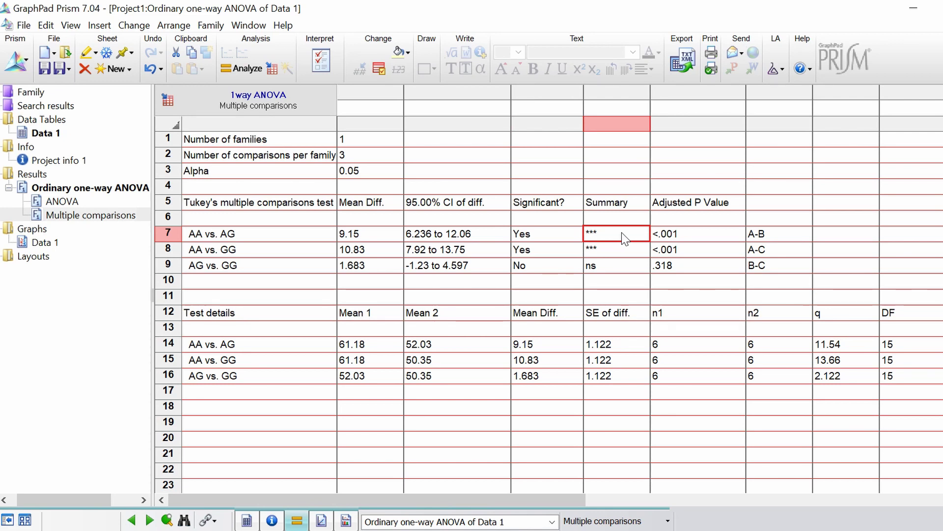
click(695, 238)
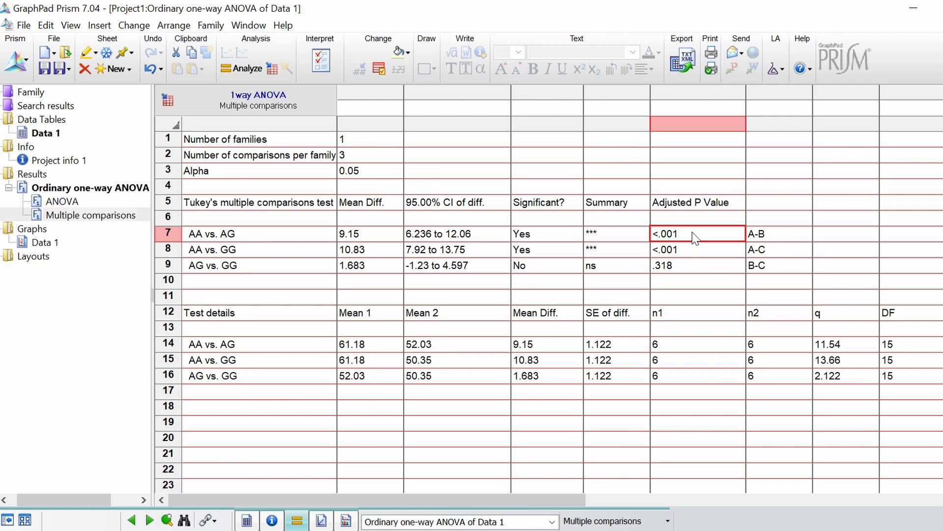
key(Right)
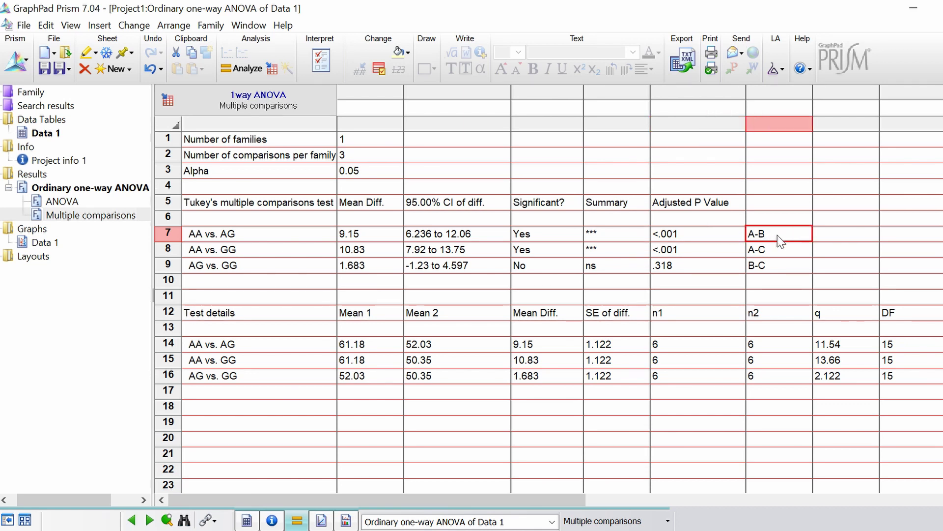
click(315, 249)
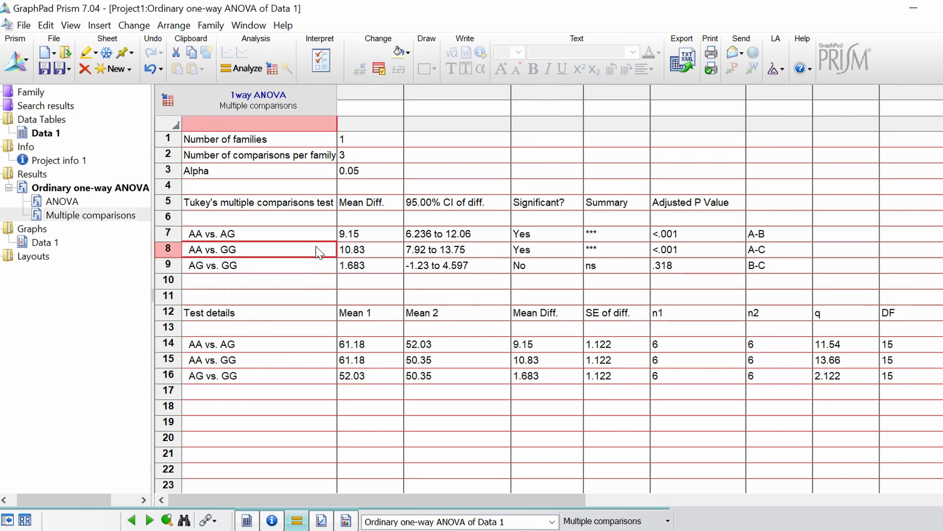
click(560, 234)
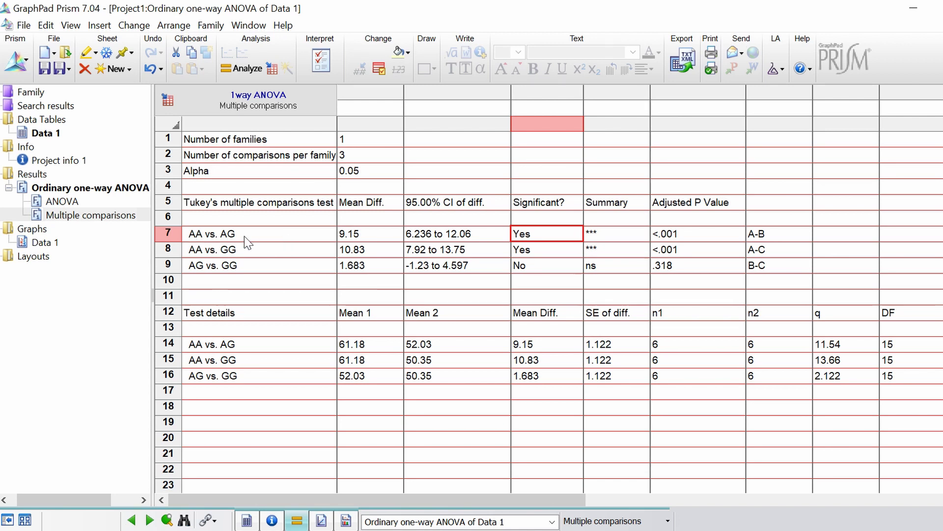
click(322, 252)
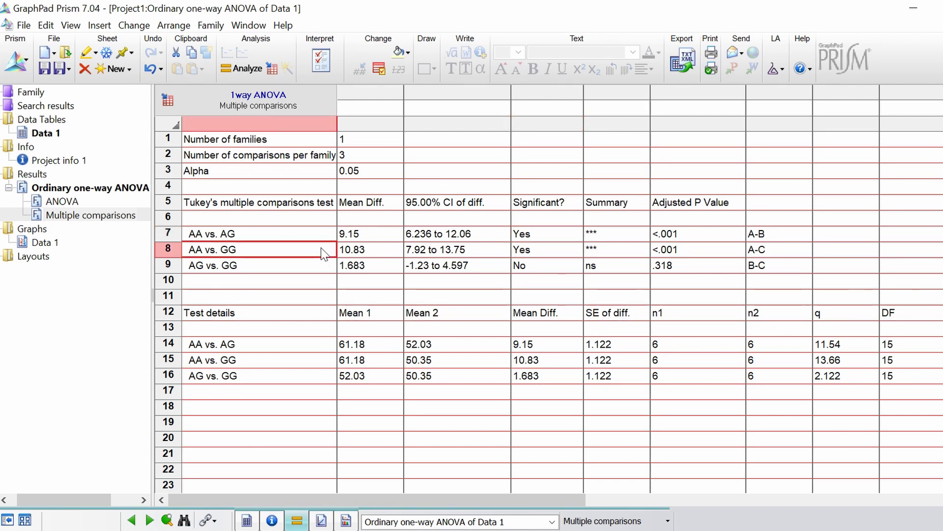
click(550, 257)
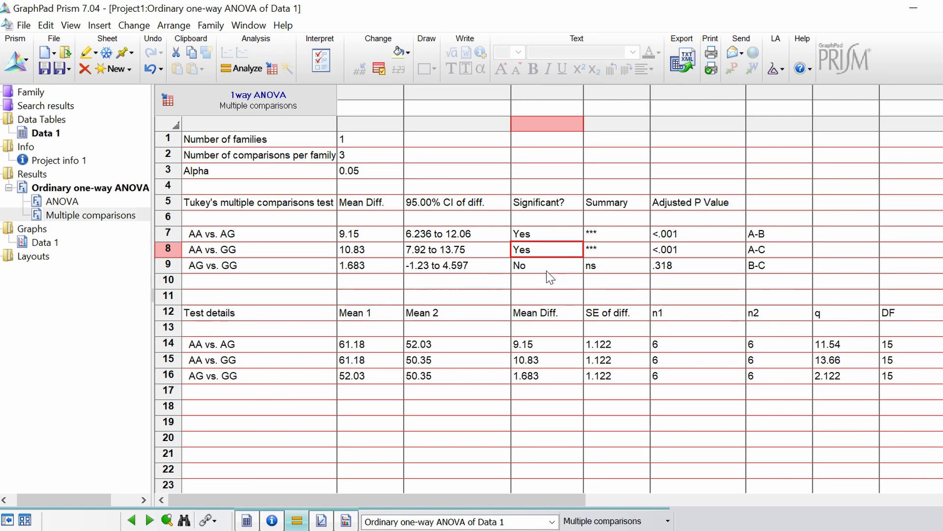
click(547, 270)
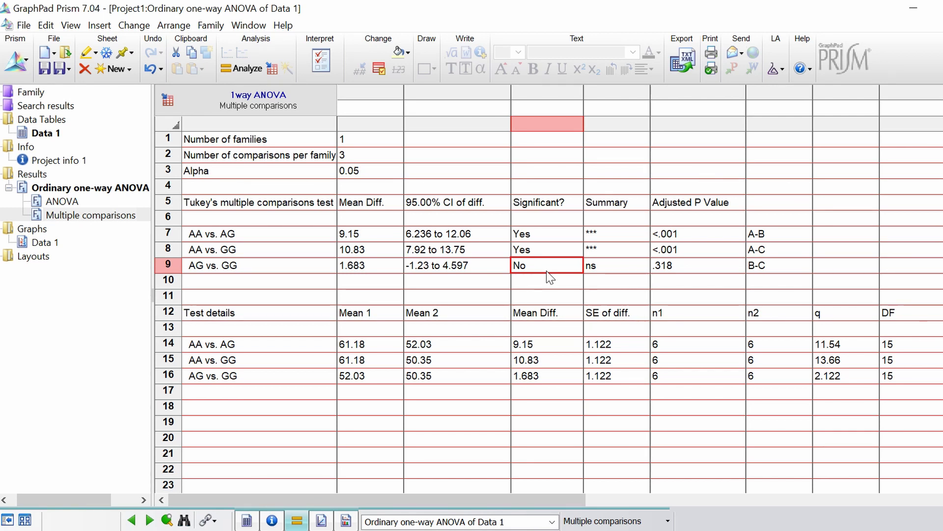
click(685, 276)
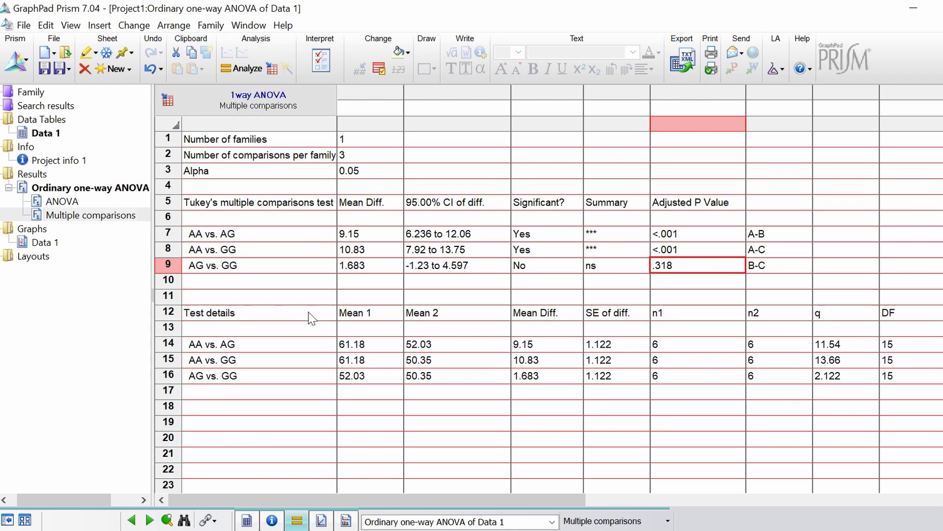
drag(310, 317, 889, 383)
click(306, 364)
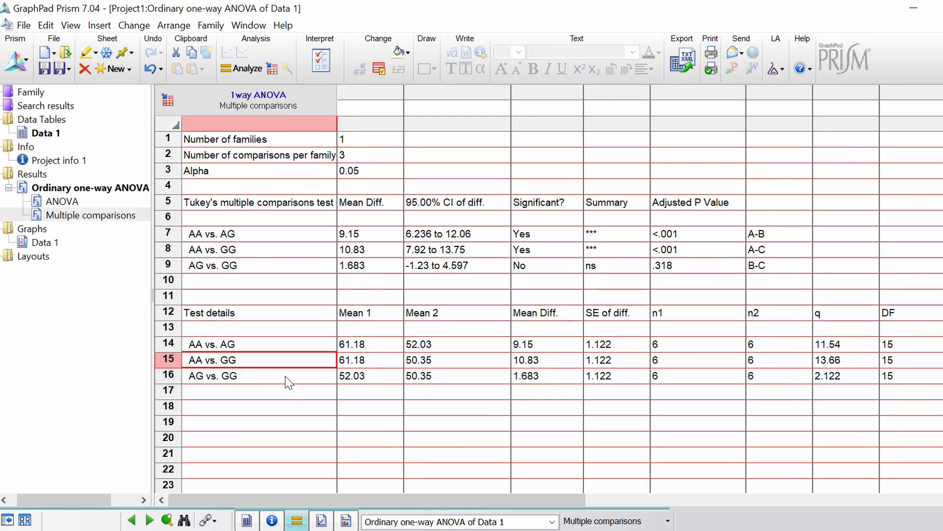
click(308, 346)
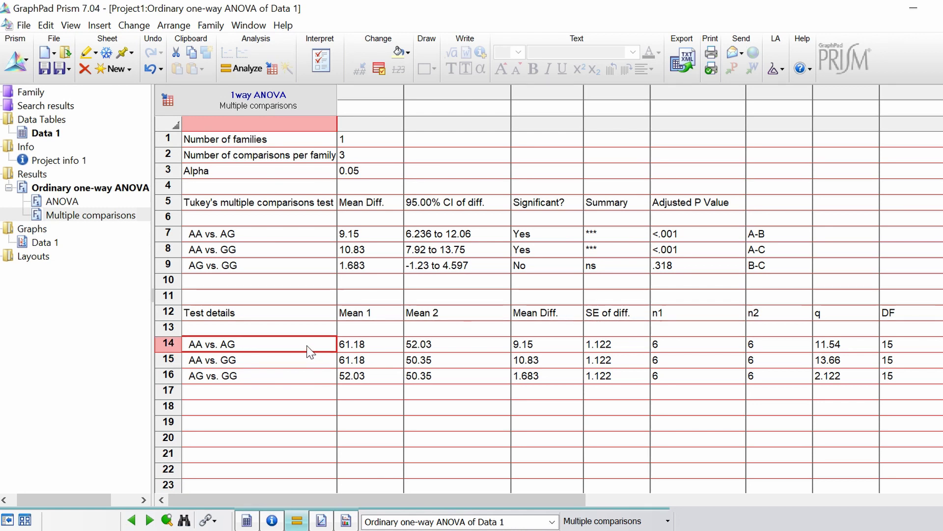
click(375, 347)
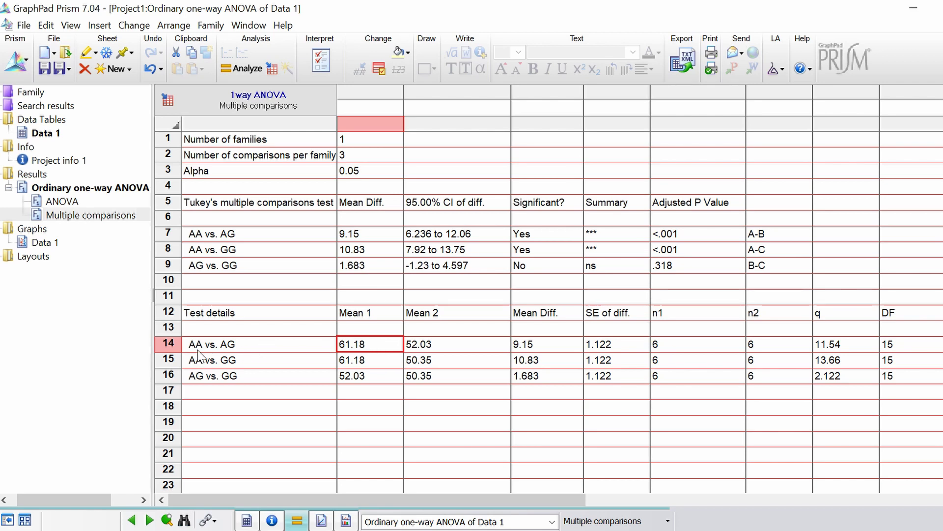
click(431, 350)
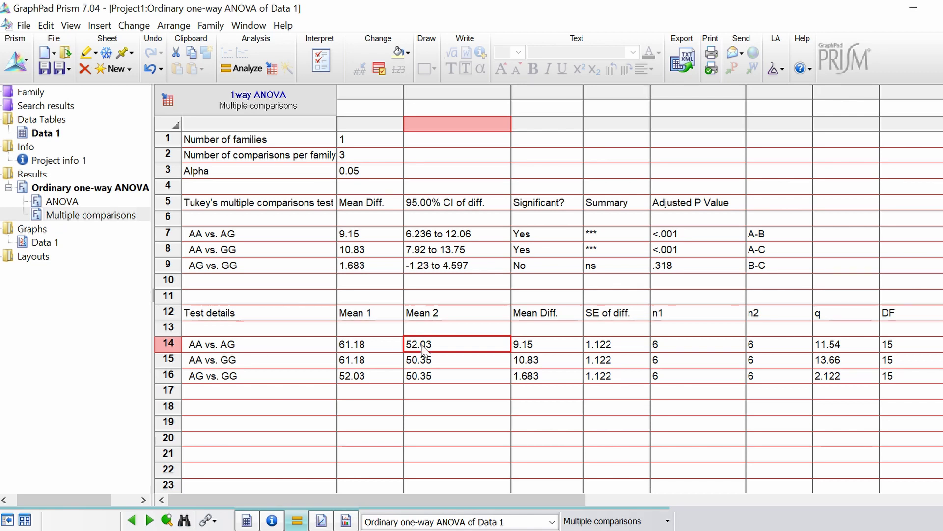
click(543, 344)
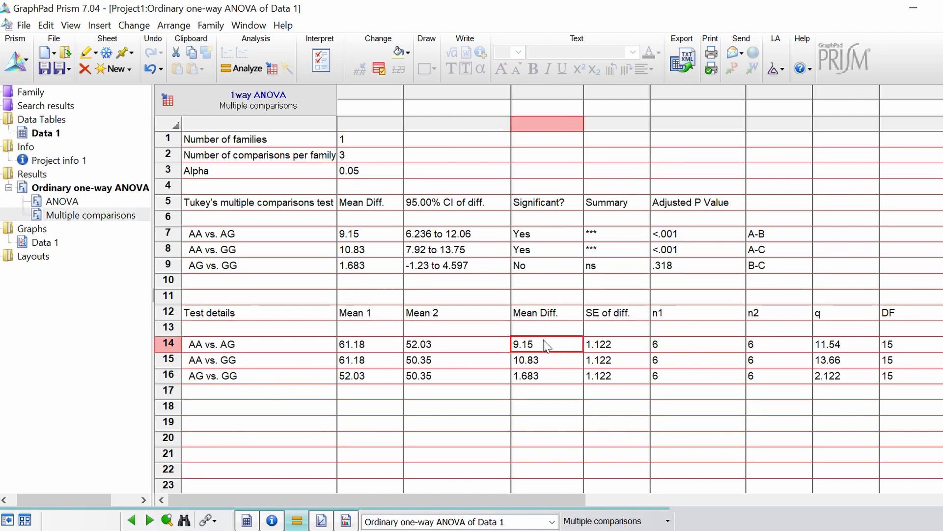
click(631, 350)
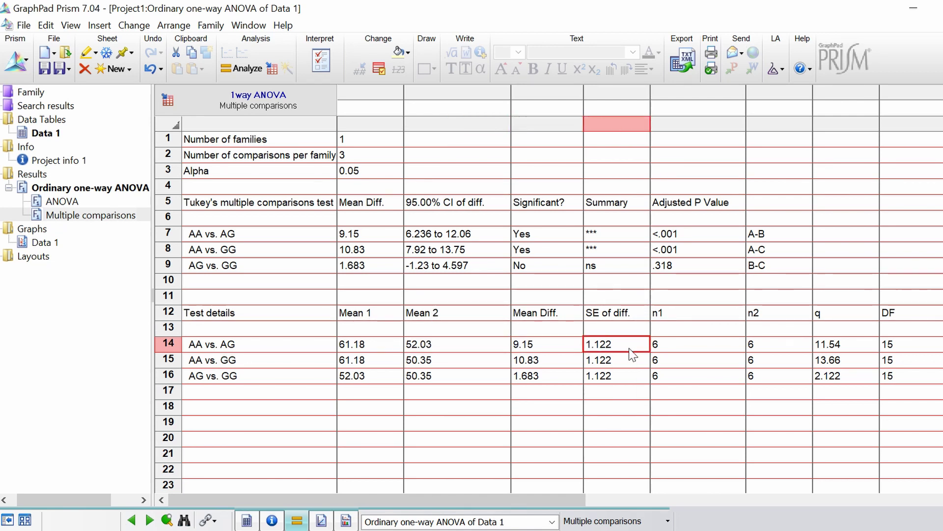
click(669, 349)
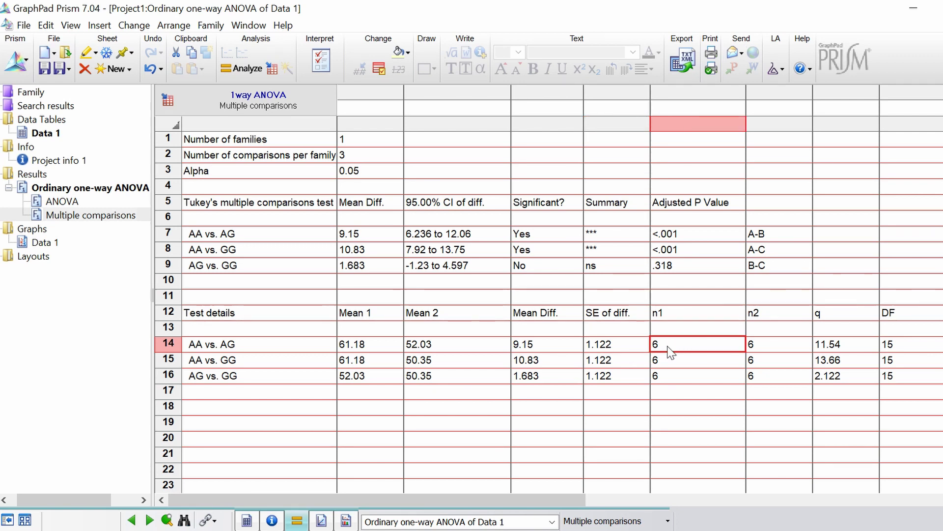
key(Right)
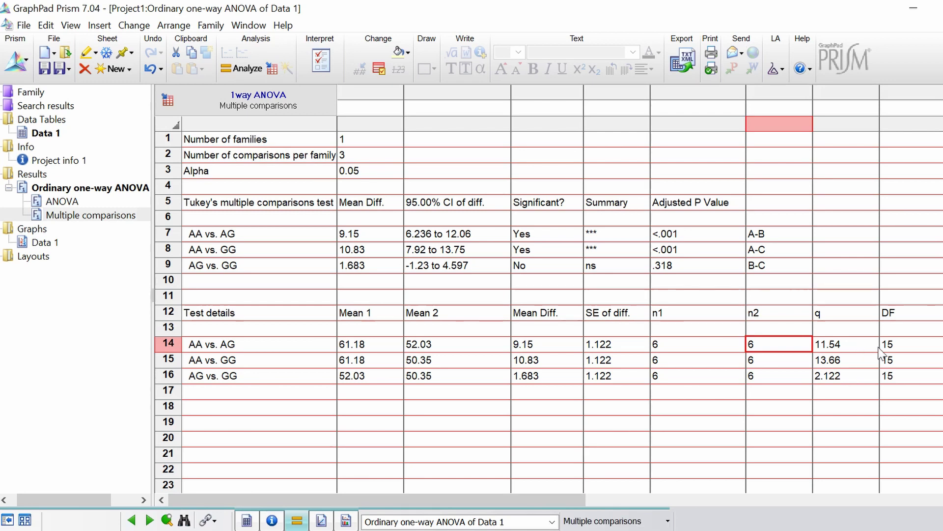
click(907, 350)
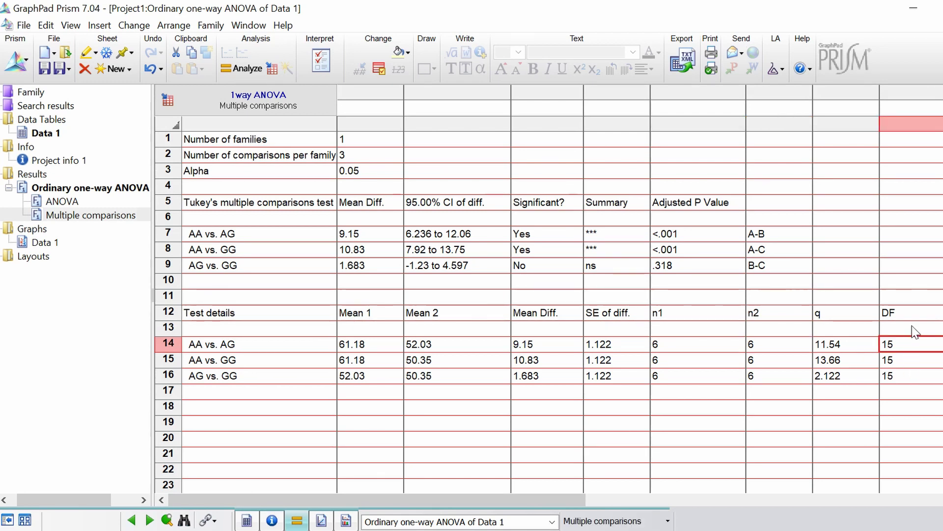
click(457, 402)
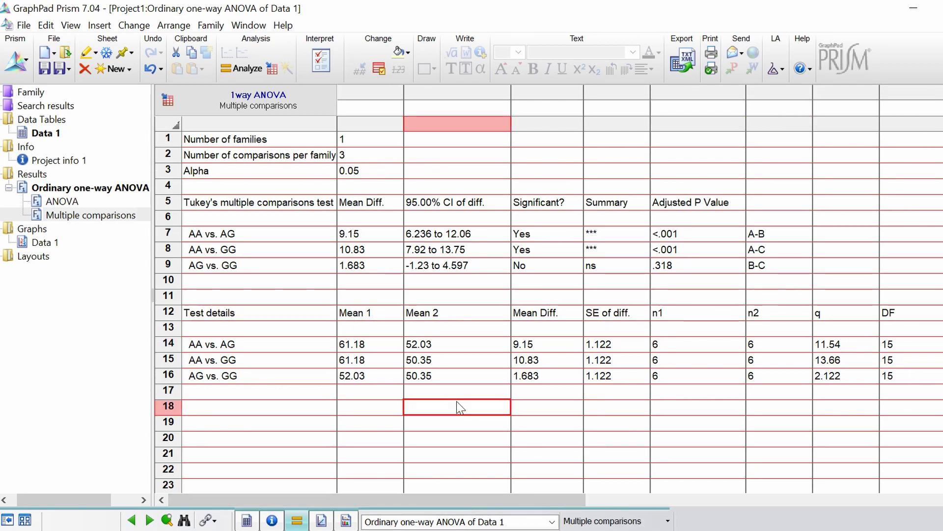